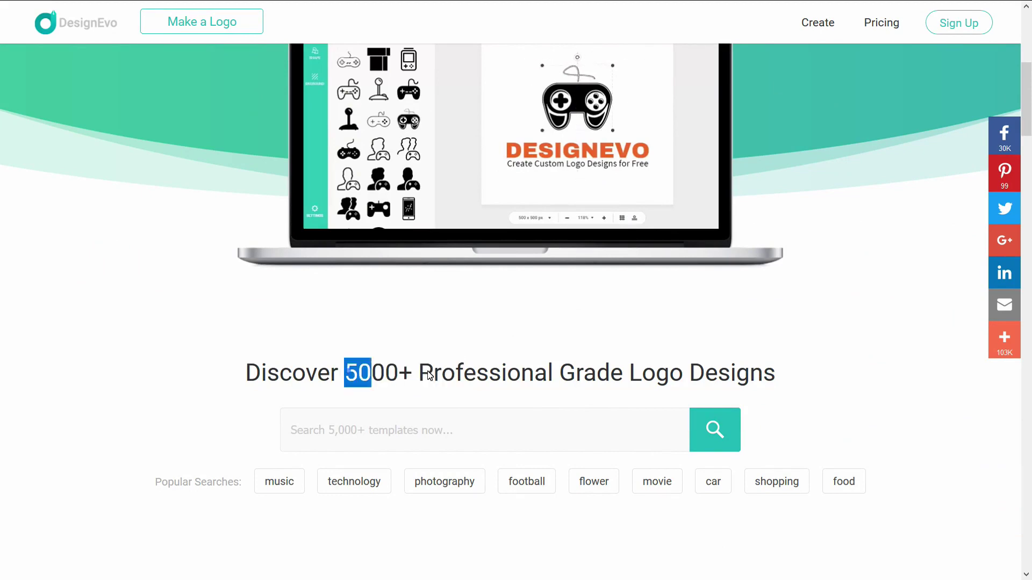
# Read the 5000+ Templates, Fonts and Icons, and Fully Customizable feature cards
pyautogui.scroll(5, 743, 369)
pyautogui.scroll(-8, 790, 346)
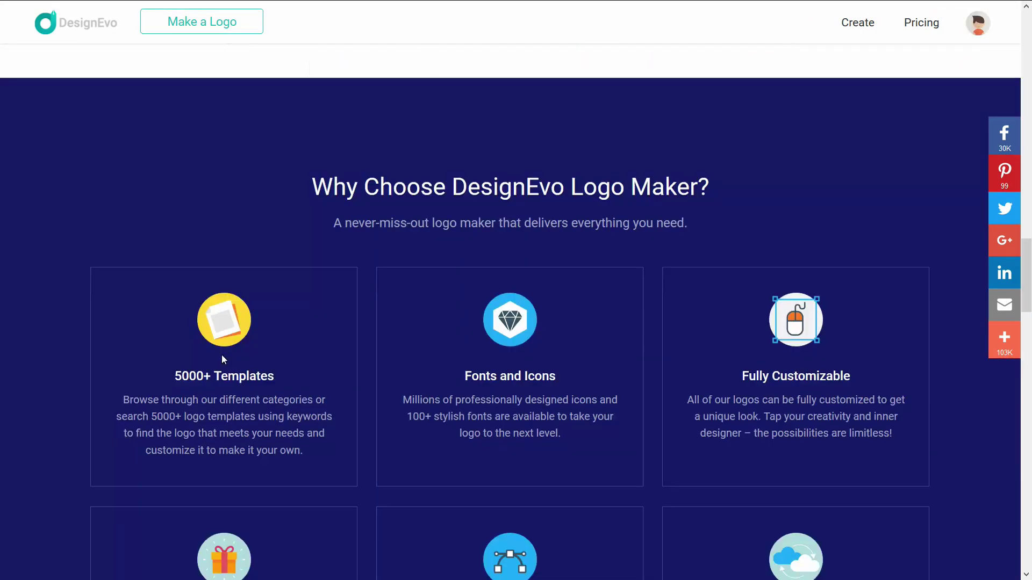
pyautogui.moveTo(206, 383); pyautogui.dragTo(270, 382)
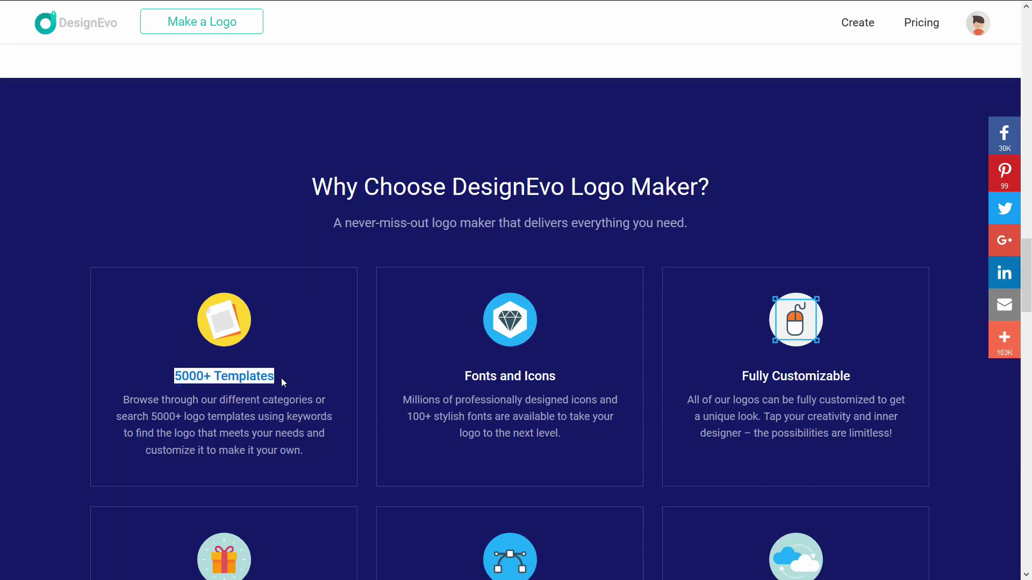
pyautogui.scroll(-2, 281, 379)
pyautogui.scroll(1, 227, 313)
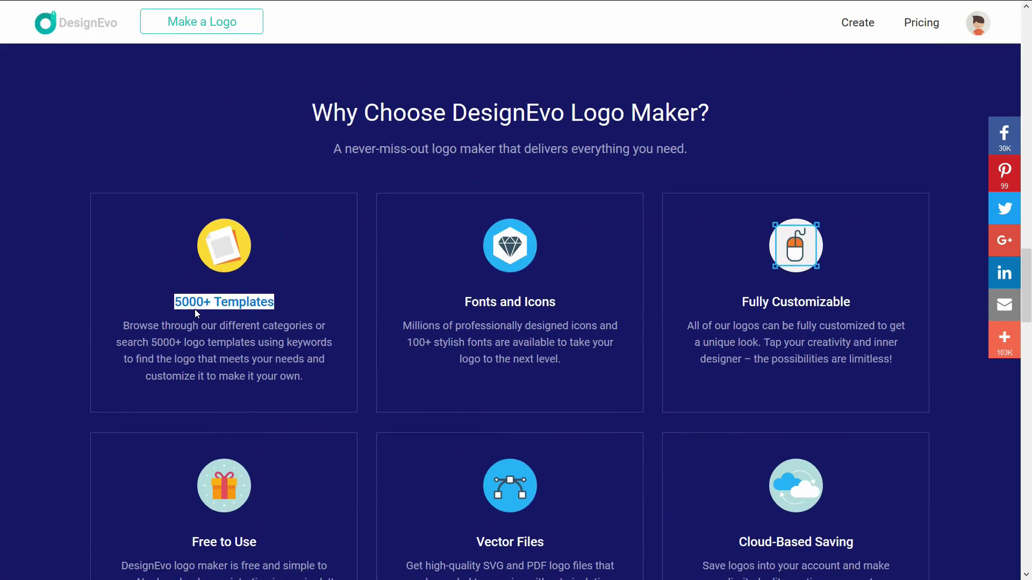
pyautogui.moveTo(184, 301); pyautogui.dragTo(245, 310)
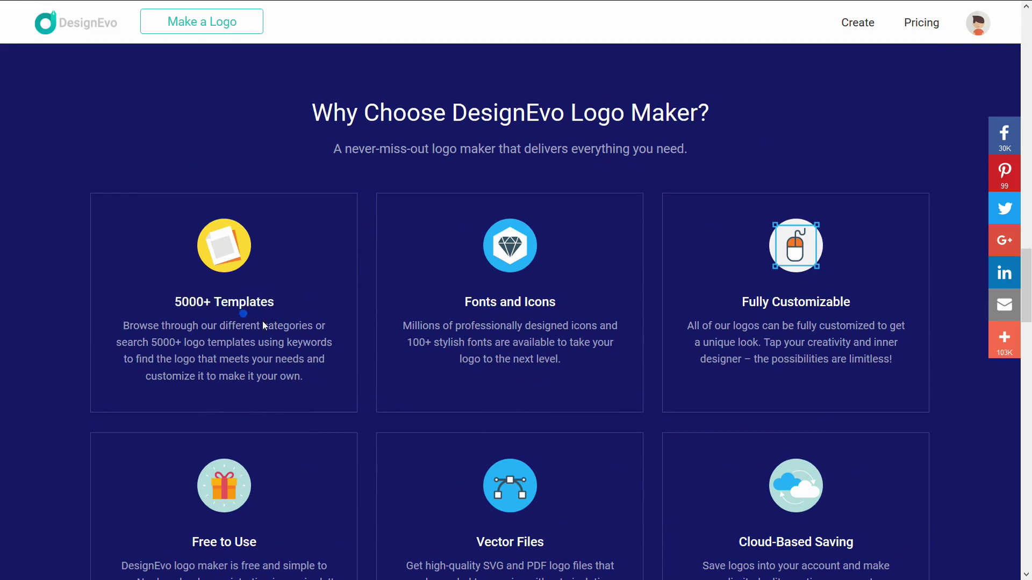
pyautogui.moveTo(466, 304); pyautogui.dragTo(564, 311)
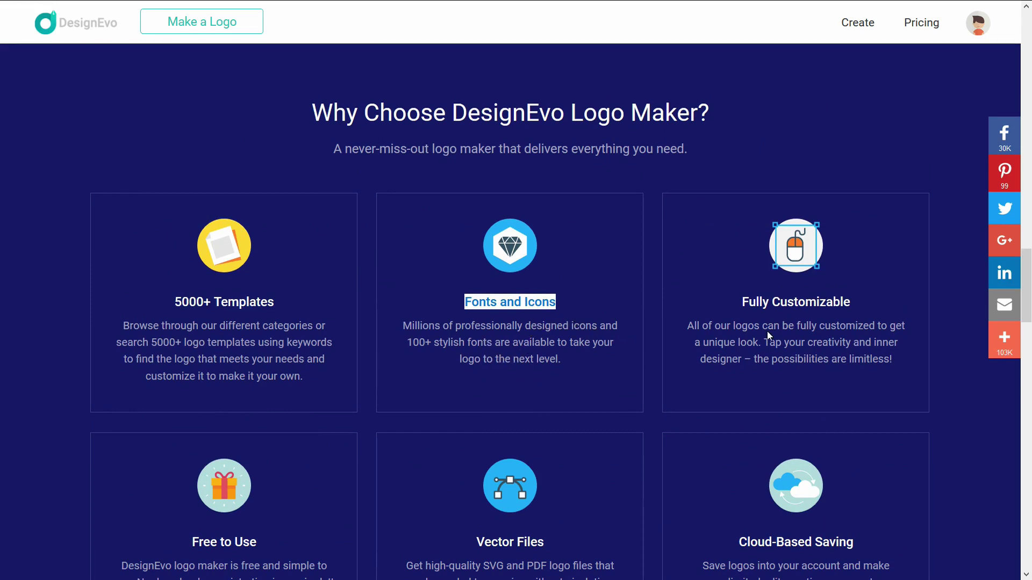
pyautogui.moveTo(749, 305); pyautogui.dragTo(815, 302)
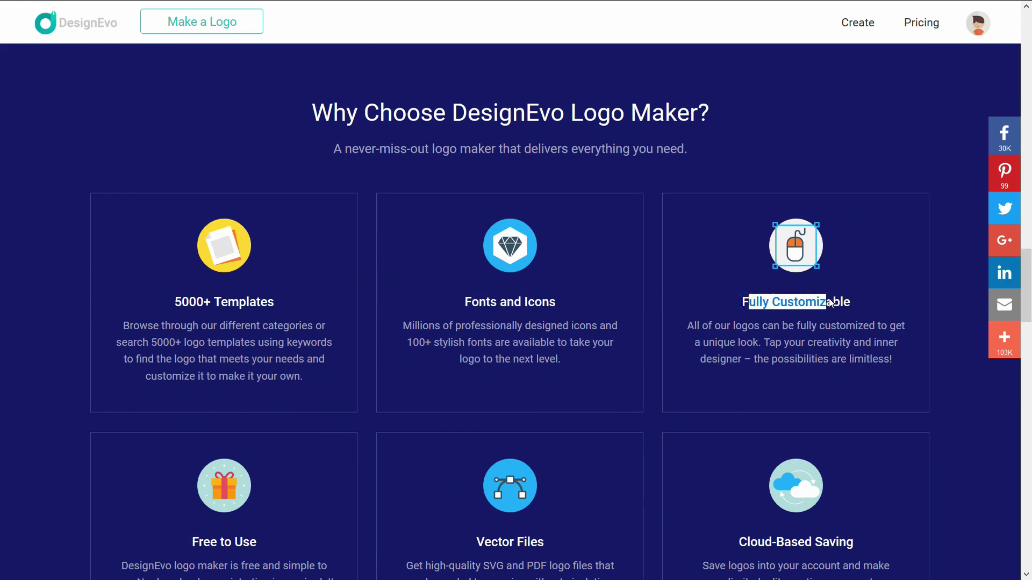
# Read the Cloud-Based Saving card and scroll through the logo categories
pyautogui.scroll(-2, 829, 301)
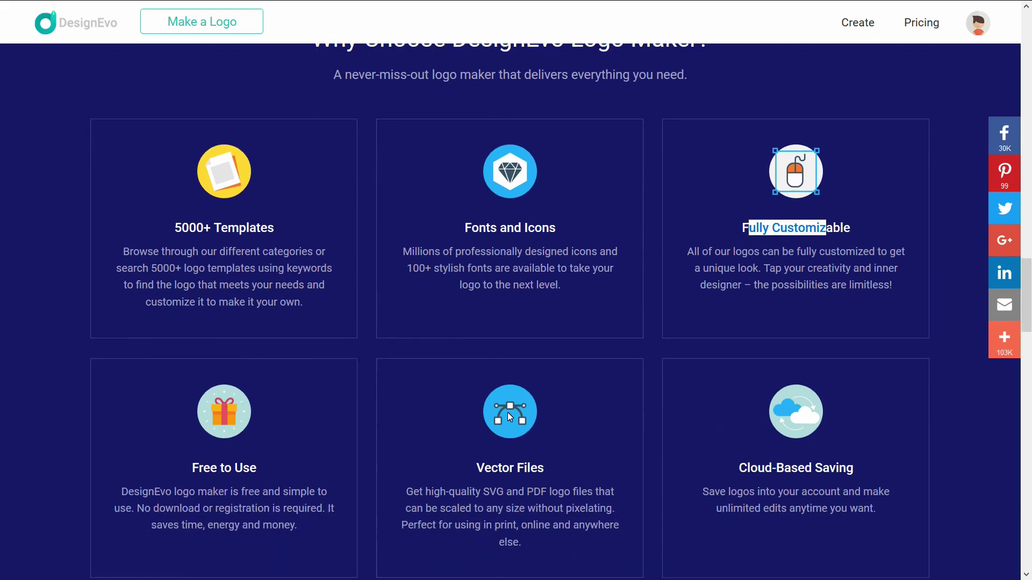
pyautogui.scroll(-4, 563, 389)
pyautogui.moveTo(739, 248); pyautogui.dragTo(837, 252)
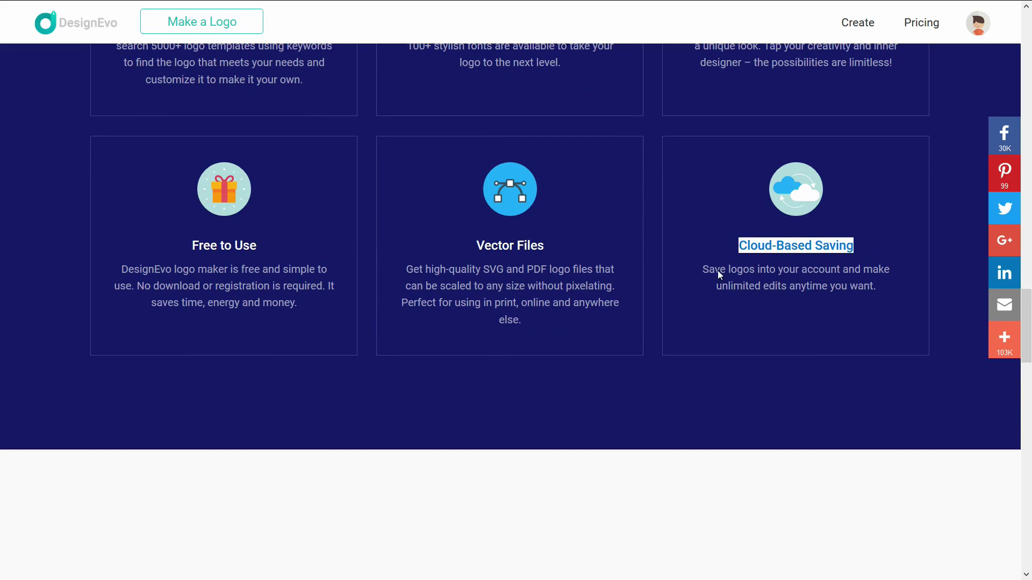
pyautogui.moveTo(708, 269); pyautogui.dragTo(768, 284)
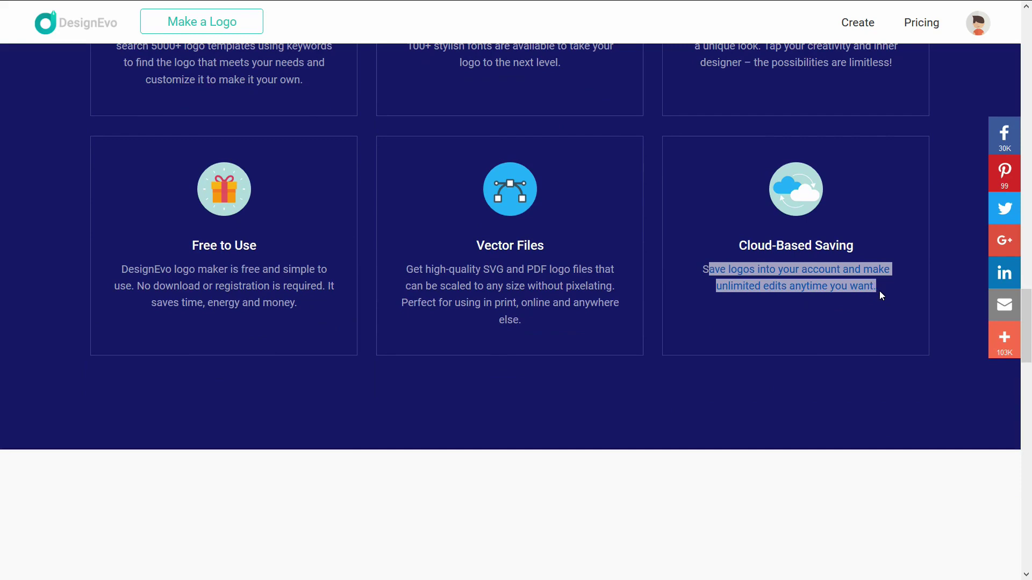
pyautogui.scroll(-4, 881, 292)
pyautogui.scroll(4, 881, 297)
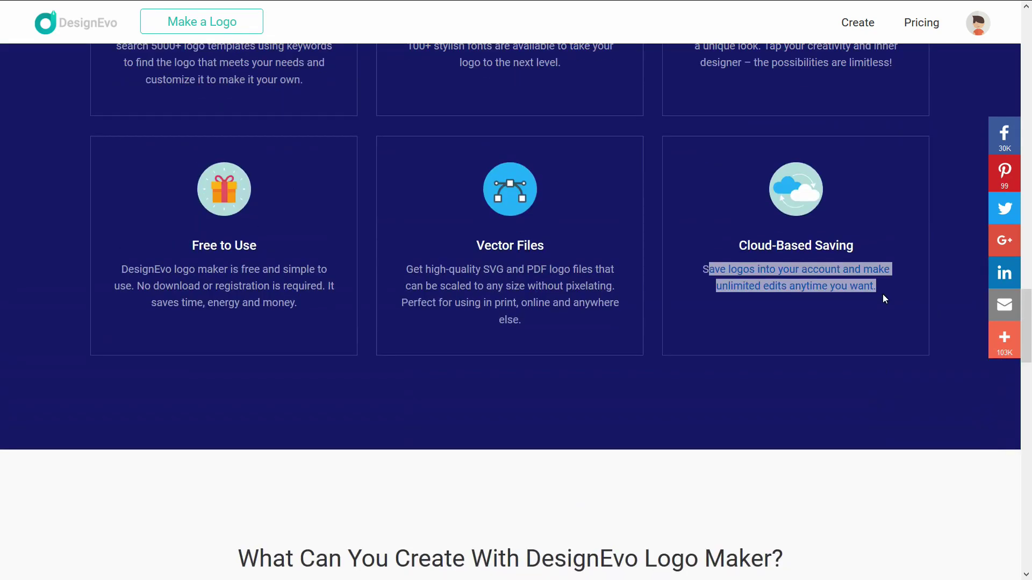
pyautogui.scroll(-10, 882, 295)
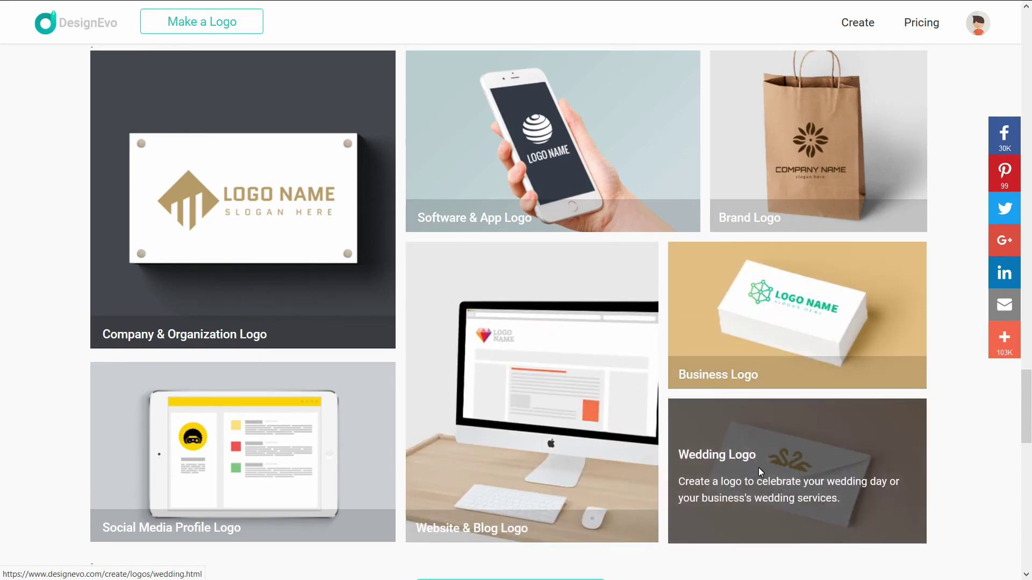
pyautogui.scroll(-3, 757, 466)
pyautogui.scroll(12, 752, 465)
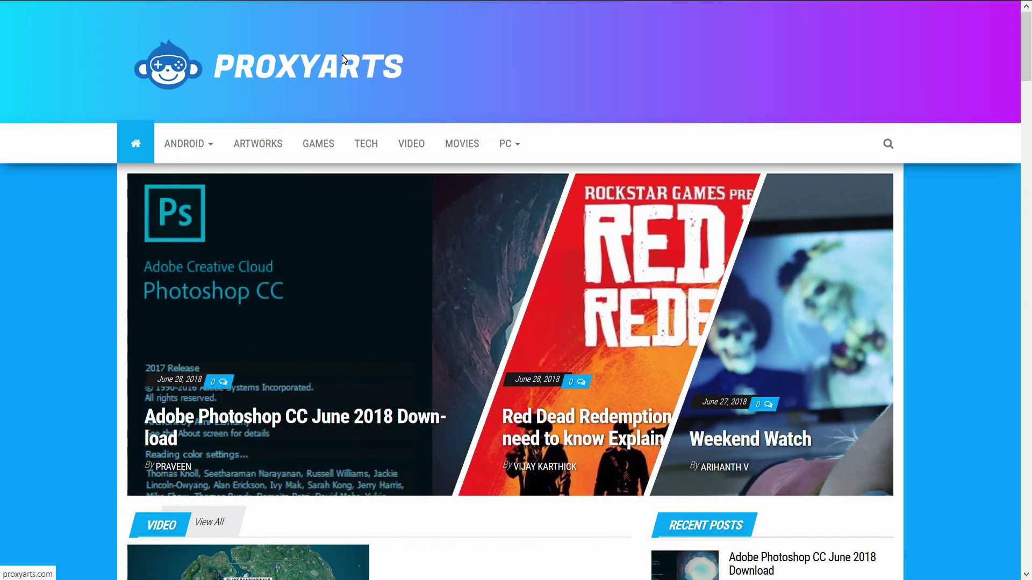
# Return to the ProxyArts homepage and scroll through its posts
pyautogui.click(125, 50)
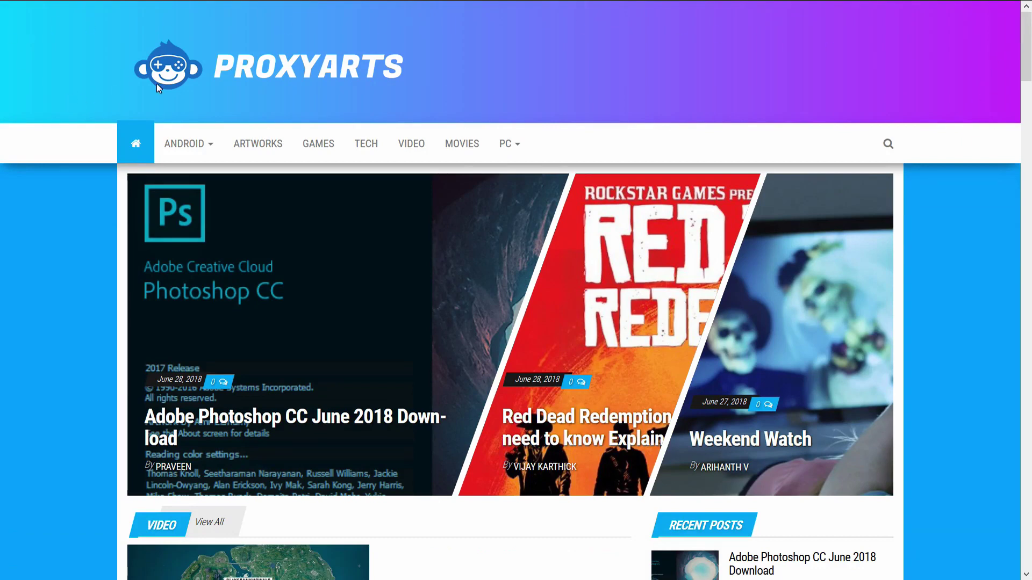
pyautogui.scroll(-15, 788, 165)
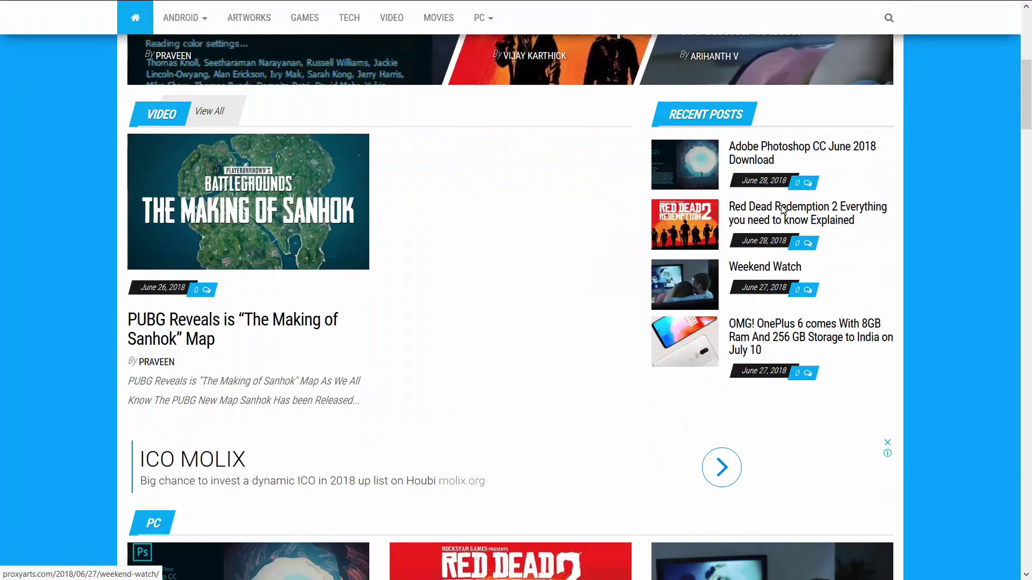
pyautogui.scroll(8, 783, 211)
pyautogui.scroll(-13, 784, 215)
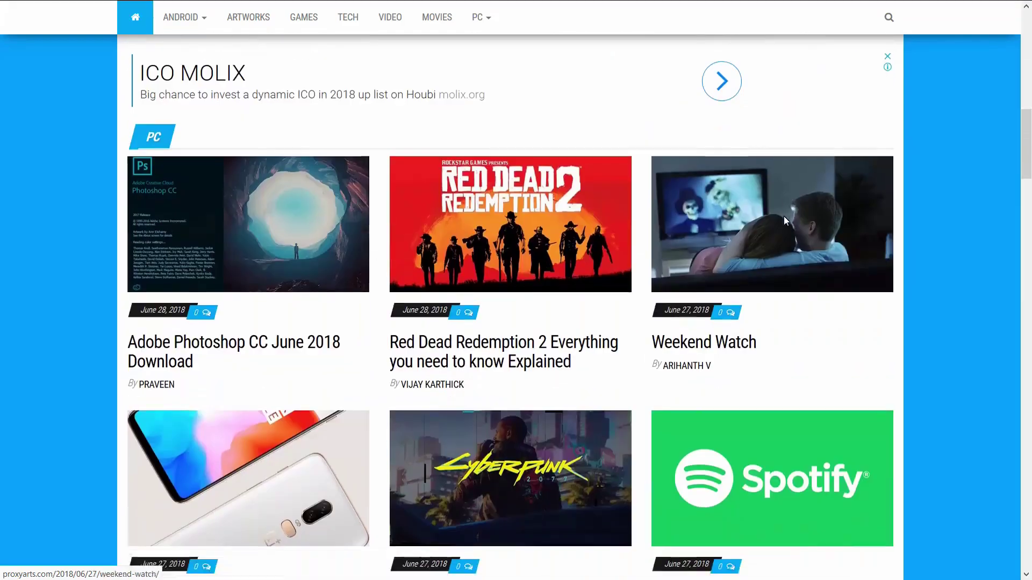
pyautogui.scroll(-15, 783, 216)
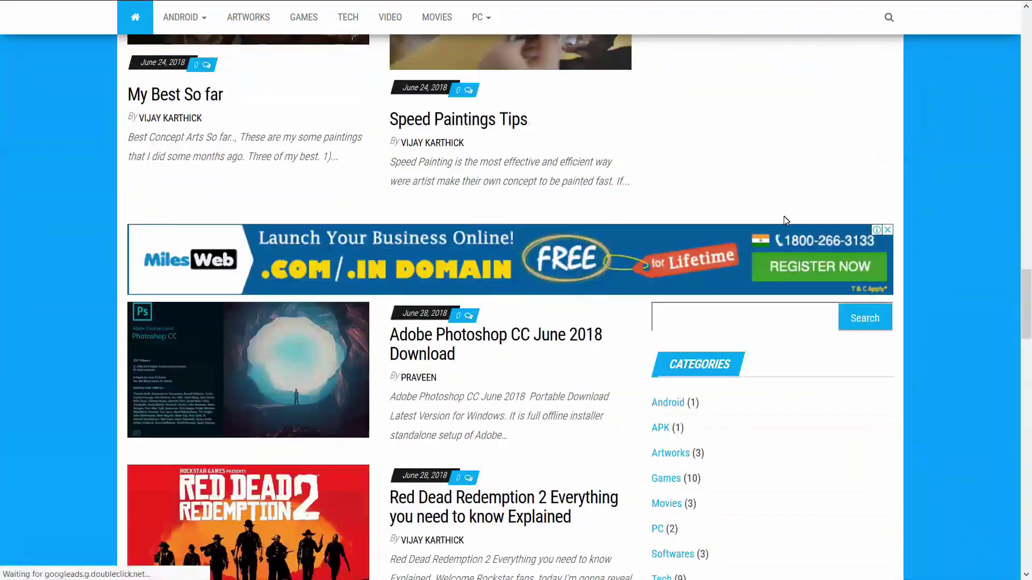
pyautogui.scroll(-20, 783, 216)
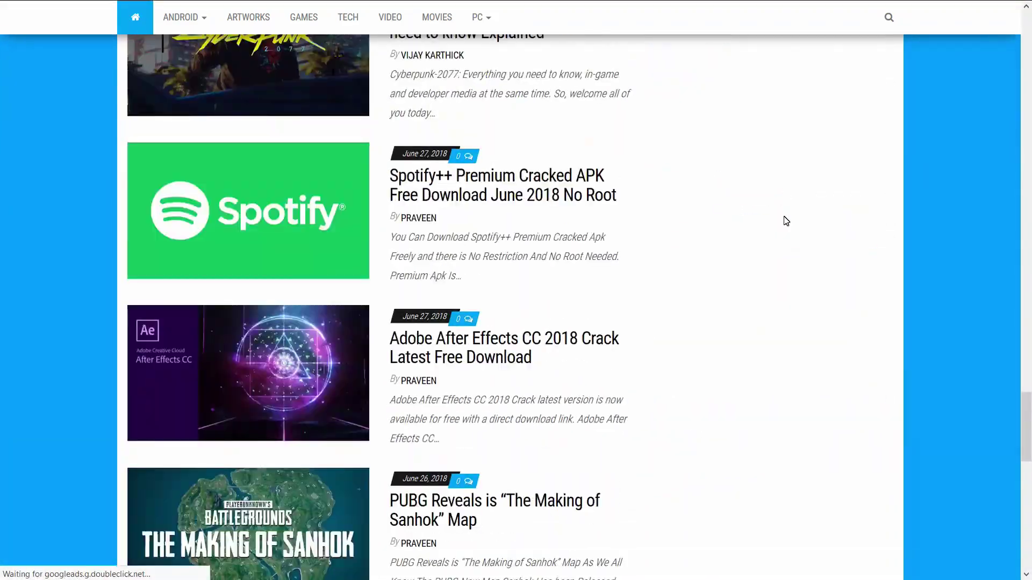
pyautogui.scroll(-7, 782, 225)
pyautogui.scroll(18, 779, 228)
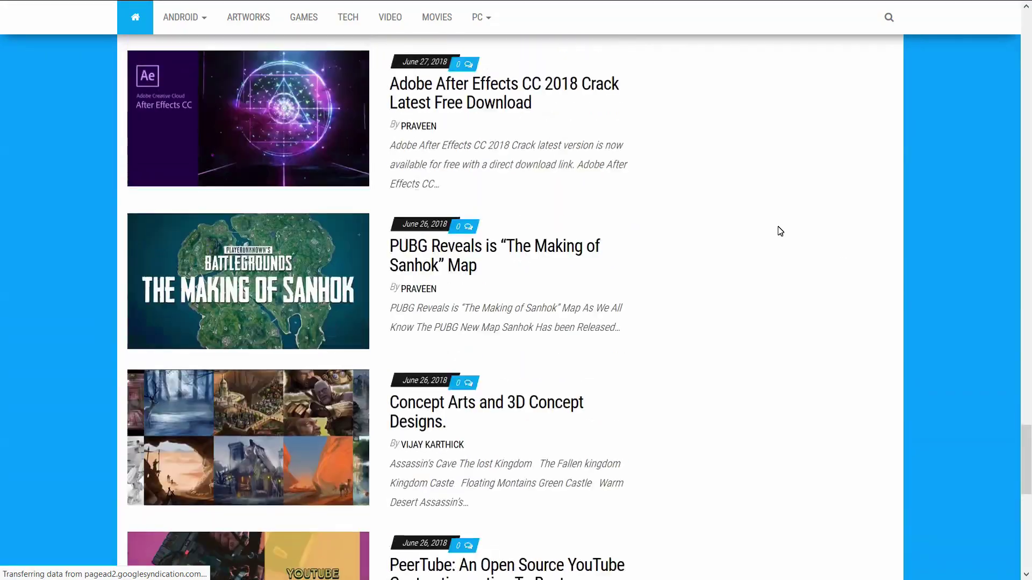
pyautogui.scroll(20, 780, 230)
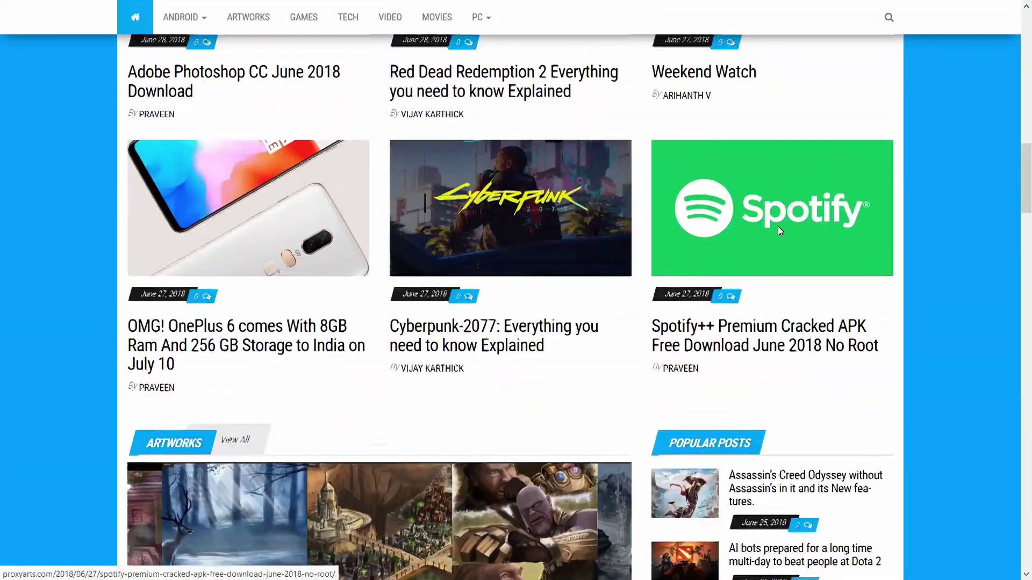
pyautogui.scroll(15, 778, 231)
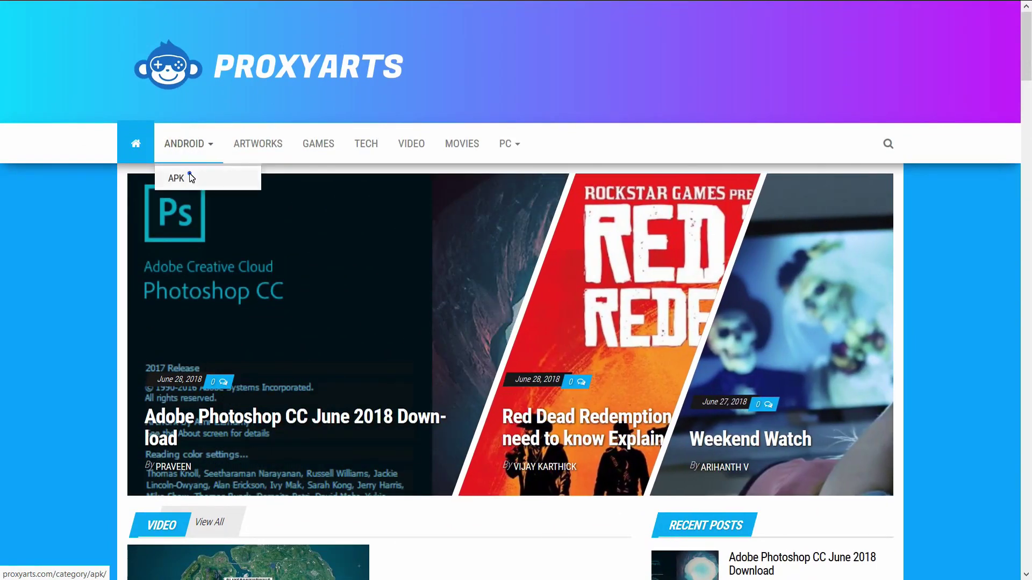
# Visit the Android > APK category, then the PC > Softwares category page
pyautogui.click(188, 173)
pyautogui.click(424, 427)
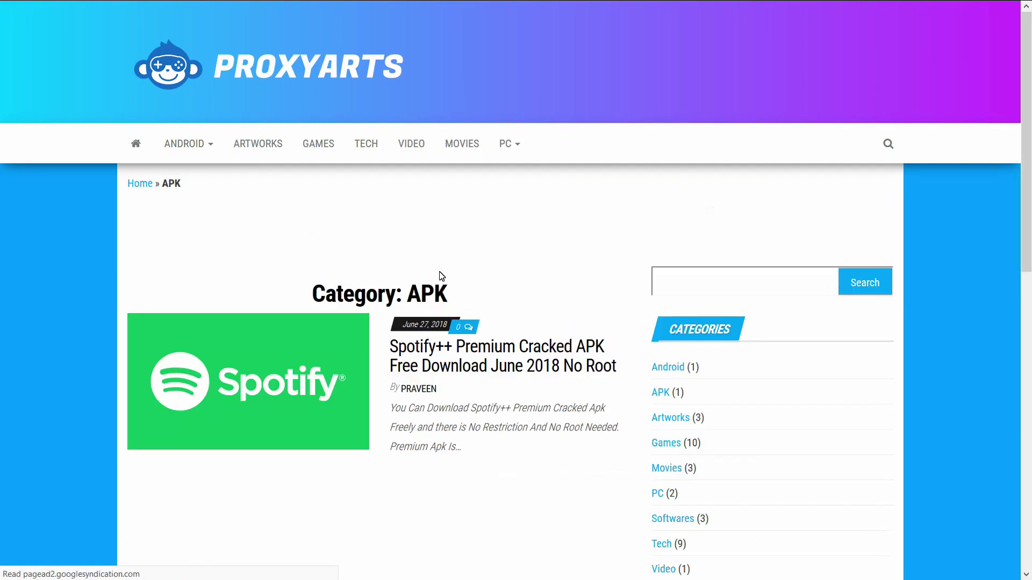
pyautogui.moveTo(502, 148)
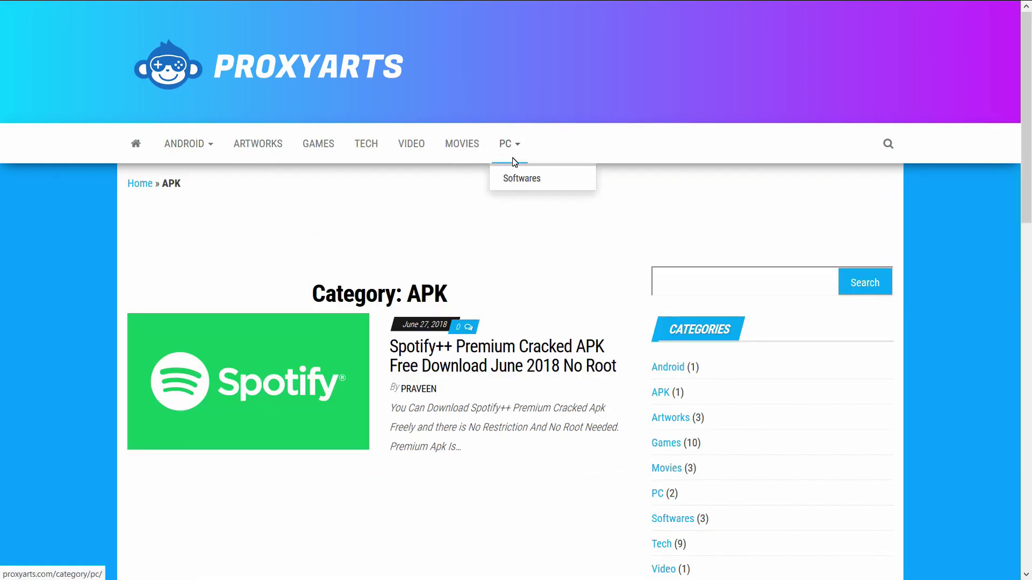
pyautogui.click(524, 179)
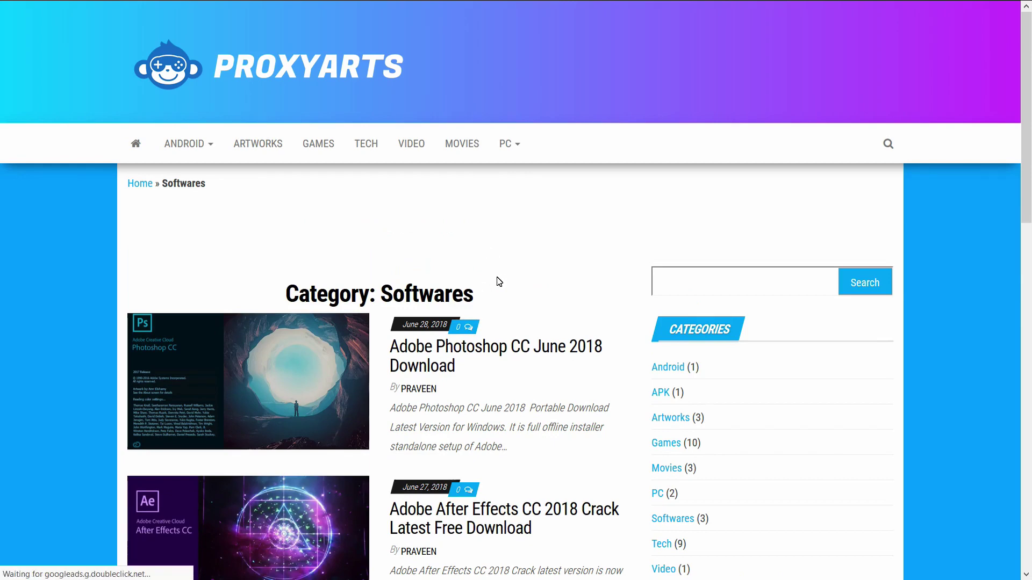
pyautogui.scroll(-6, 498, 282)
pyautogui.scroll(6, 498, 281)
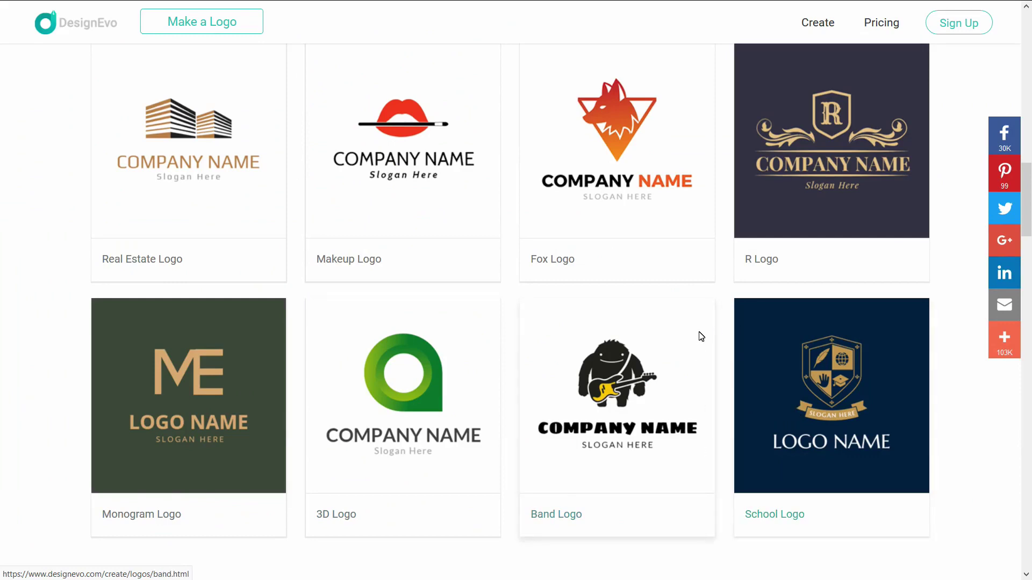
# Log in to DesignEvo through the Sign Up form using a Google account
pyautogui.scroll(18, 701, 336)
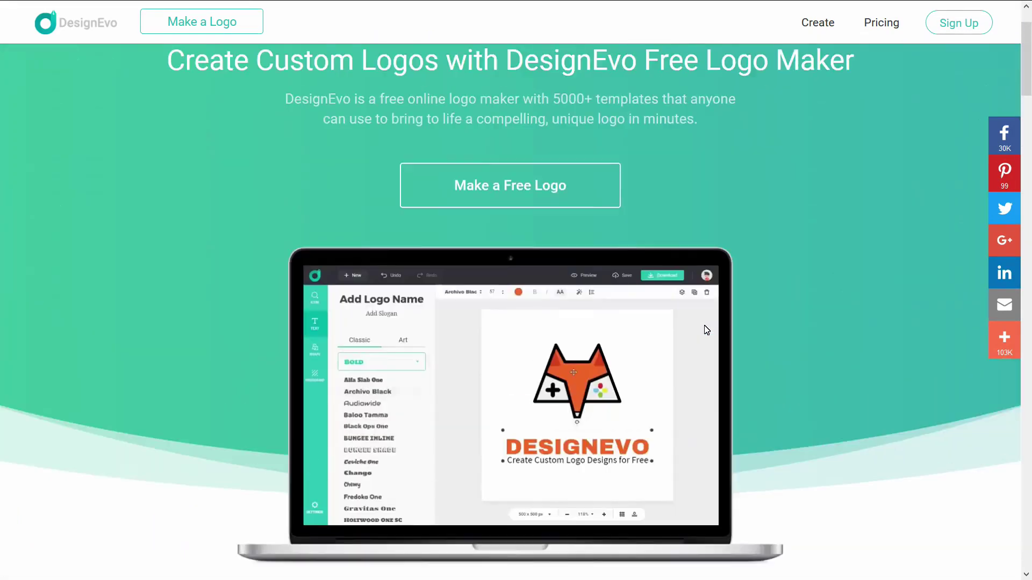
pyautogui.scroll(3, 706, 330)
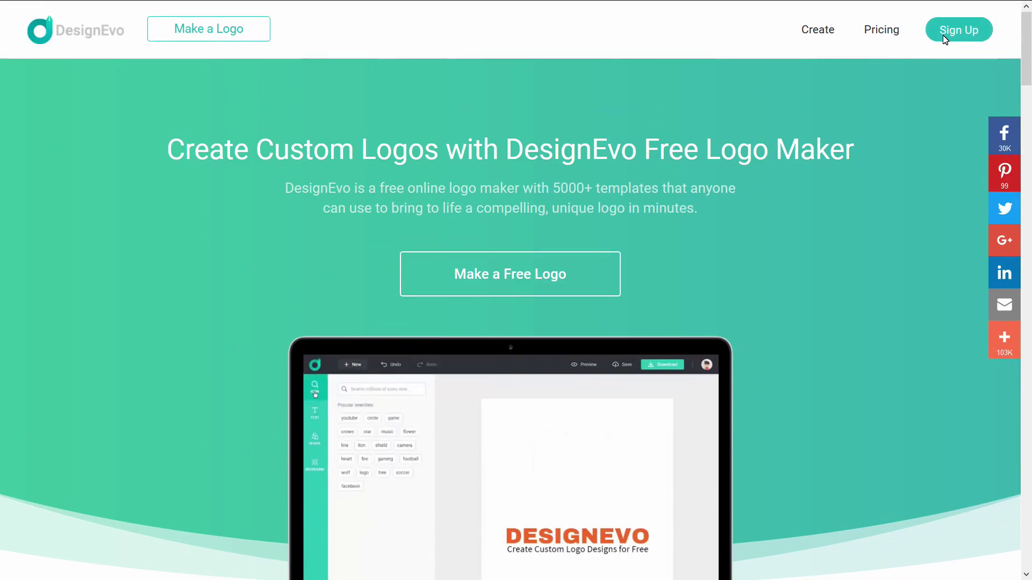
pyautogui.click(944, 38)
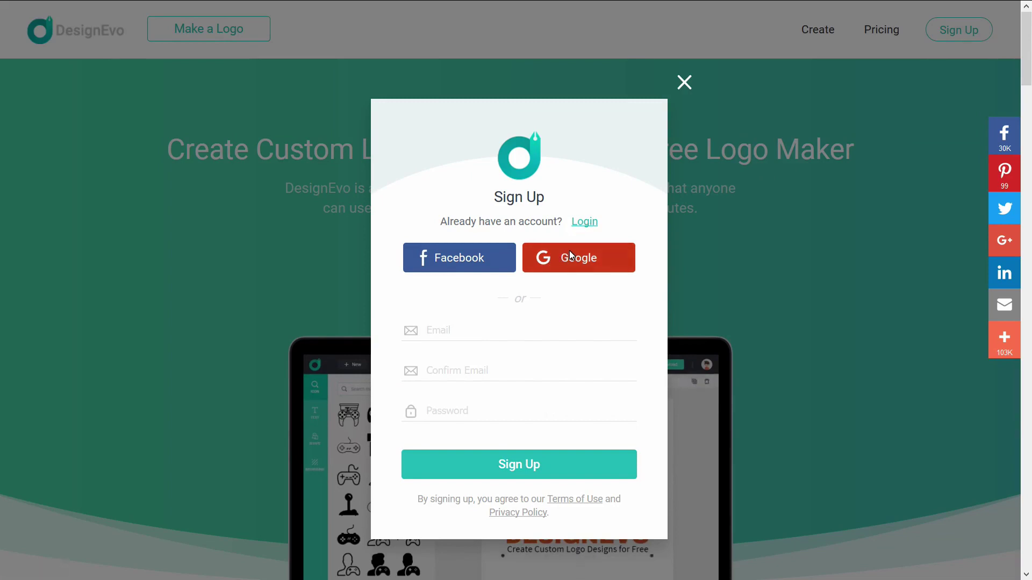
pyautogui.click(588, 224)
pyautogui.click(586, 257)
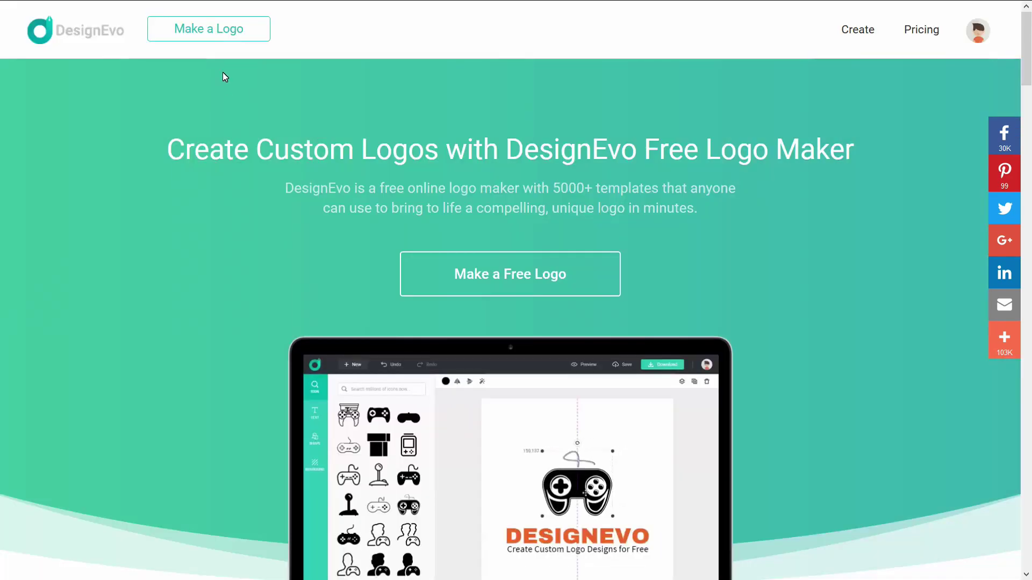
# Open Make a Logo and browse the Popular templates and category list
pyautogui.click(213, 32)
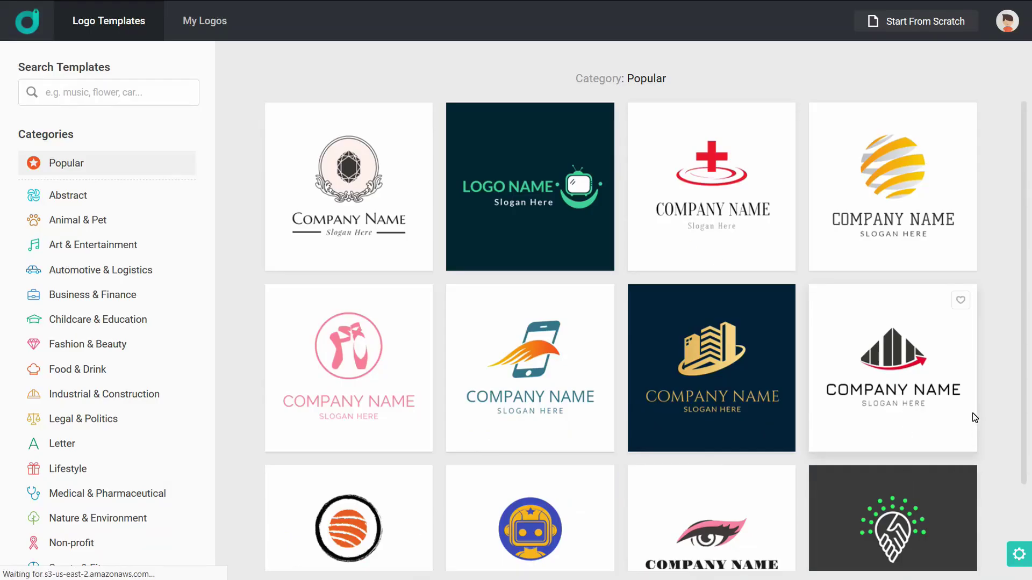
pyautogui.scroll(-2, 616, 285)
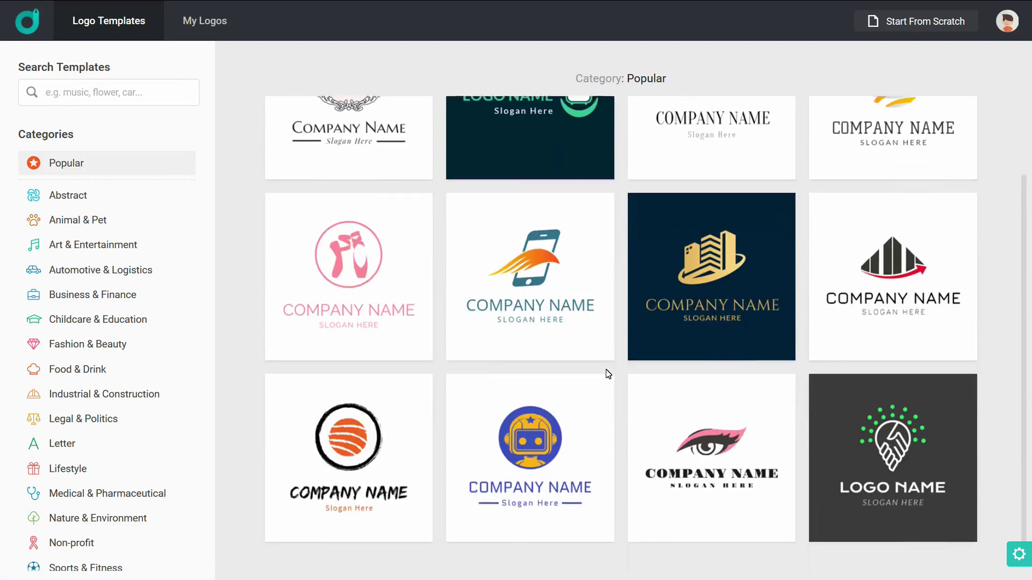
pyautogui.scroll(-2, 710, 364)
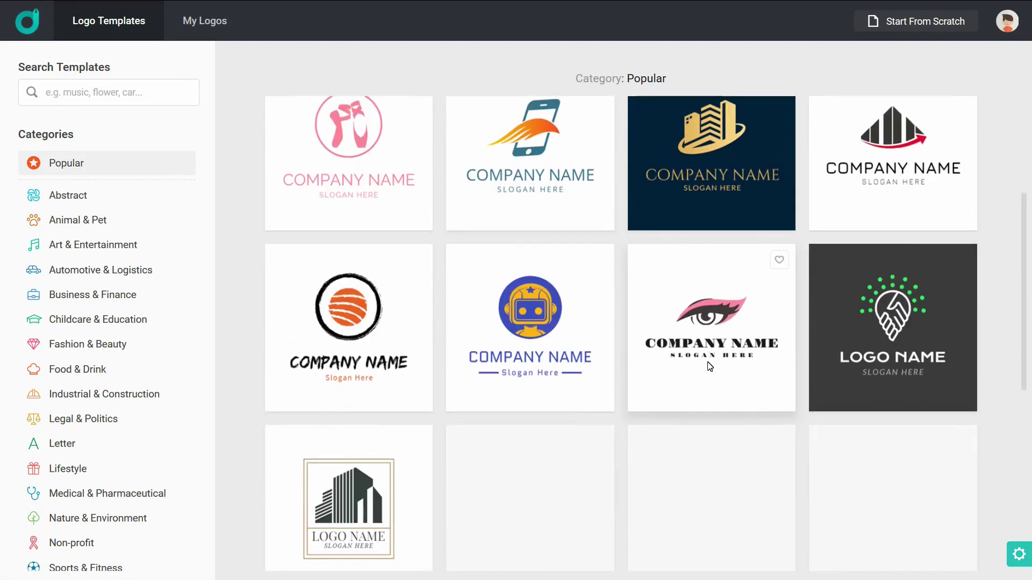
pyautogui.scroll(-3, 652, 395)
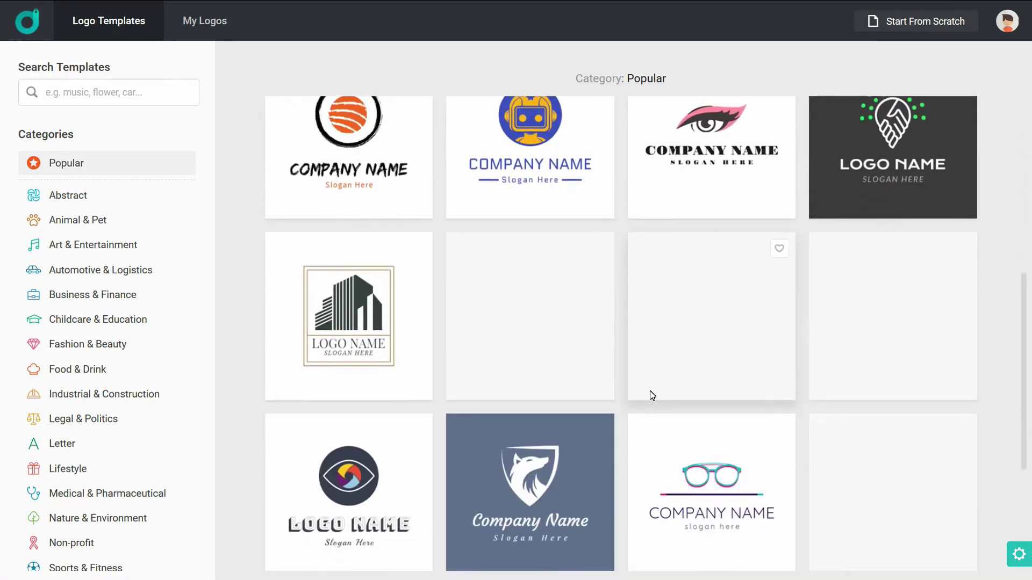
pyautogui.scroll(-2, 651, 395)
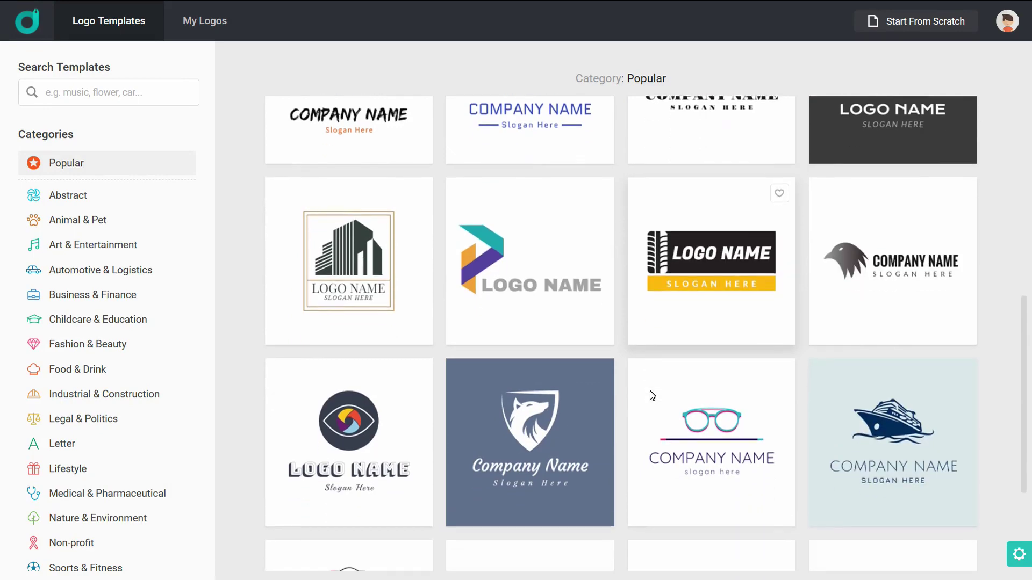
pyautogui.scroll(-2, 752, 369)
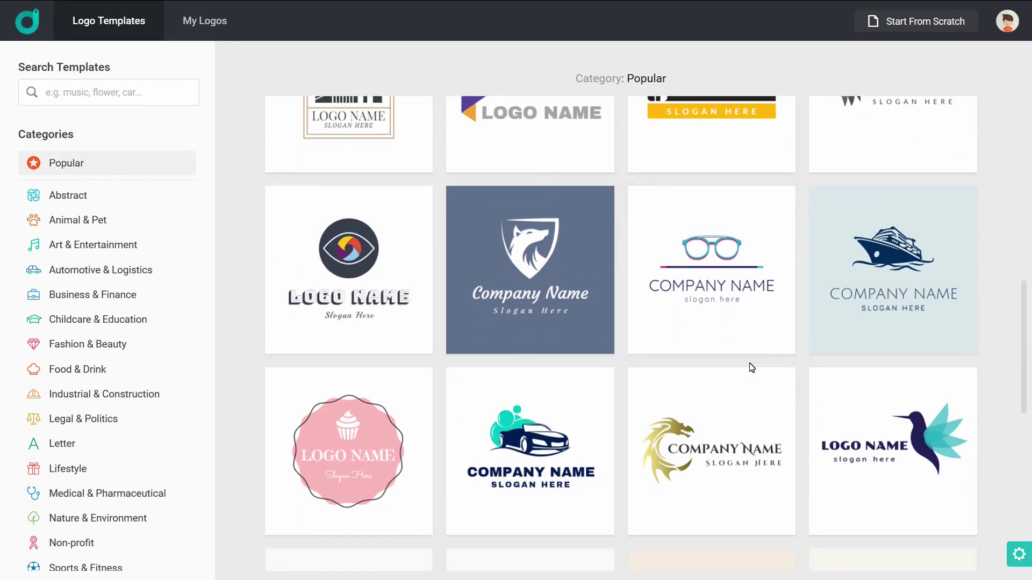
pyautogui.scroll(-2, 750, 368)
pyautogui.scroll(-4, 751, 367)
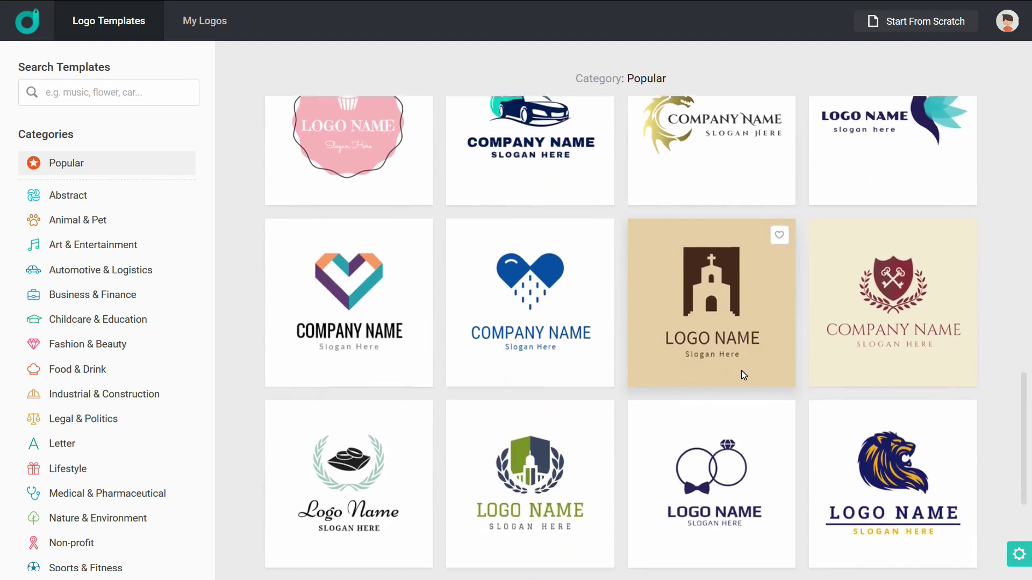
pyautogui.scroll(-5, 774, 378)
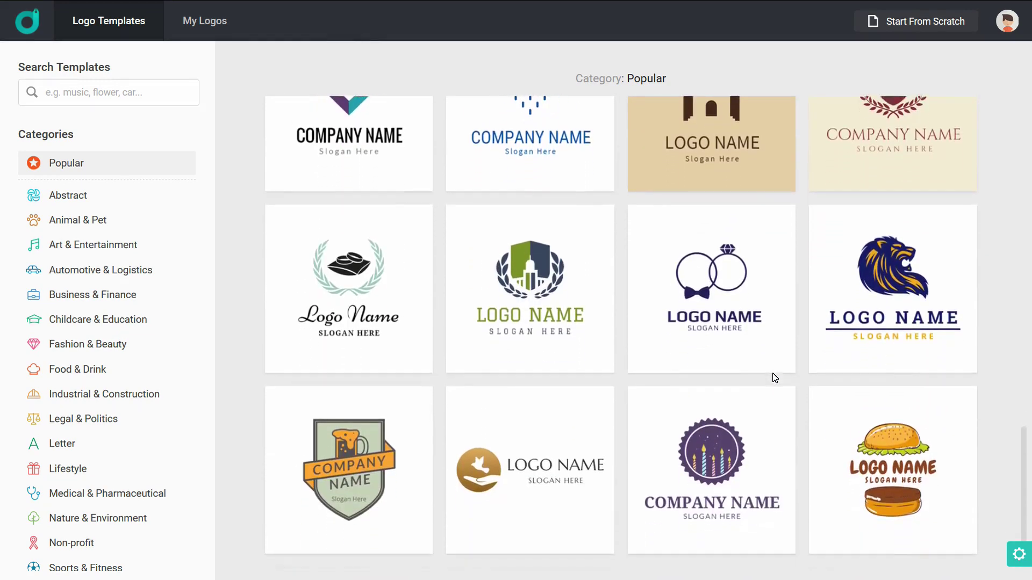
pyautogui.scroll(-2, 768, 381)
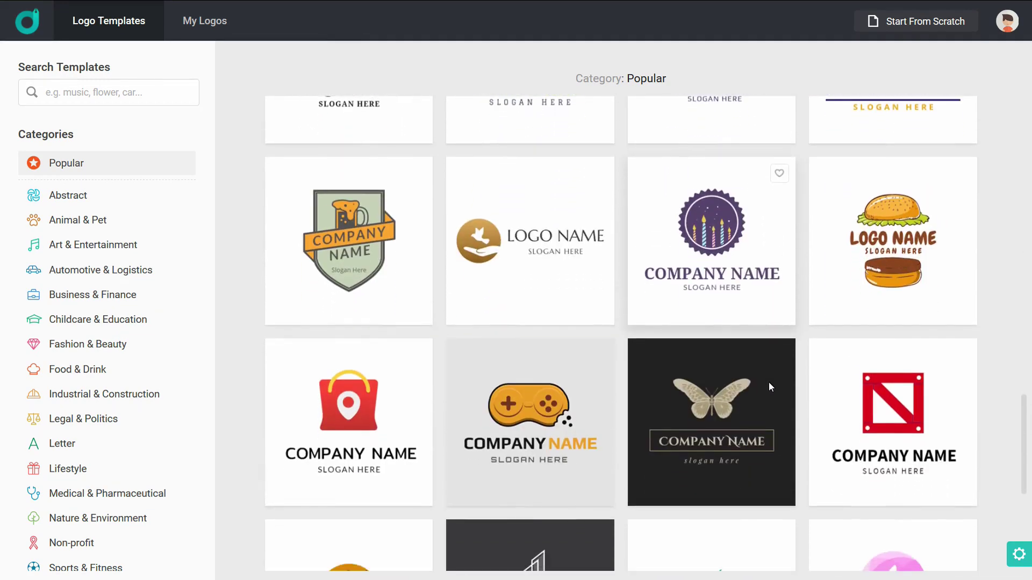
pyautogui.scroll(-1, 104, 451)
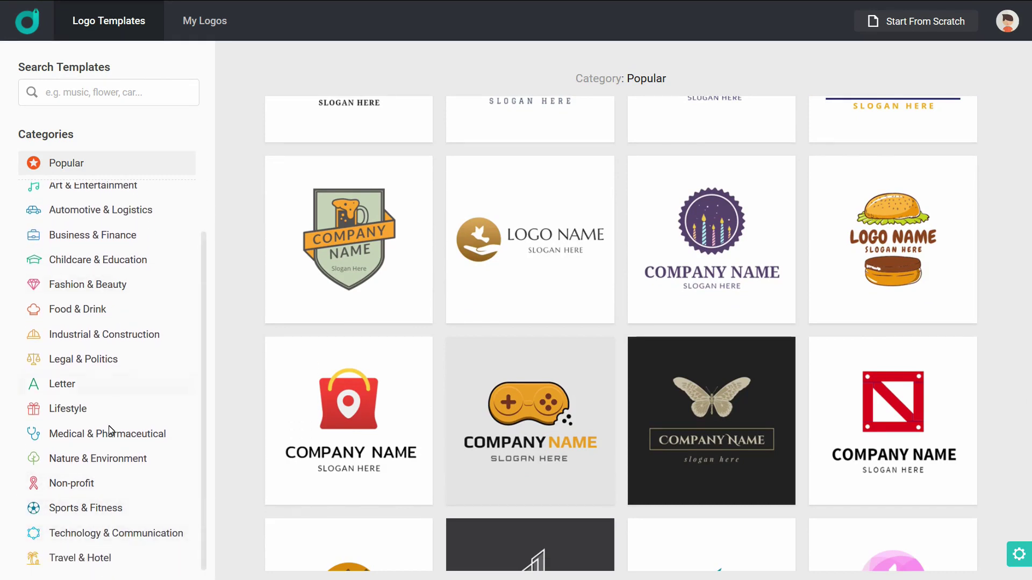
pyautogui.scroll(1, 93, 338)
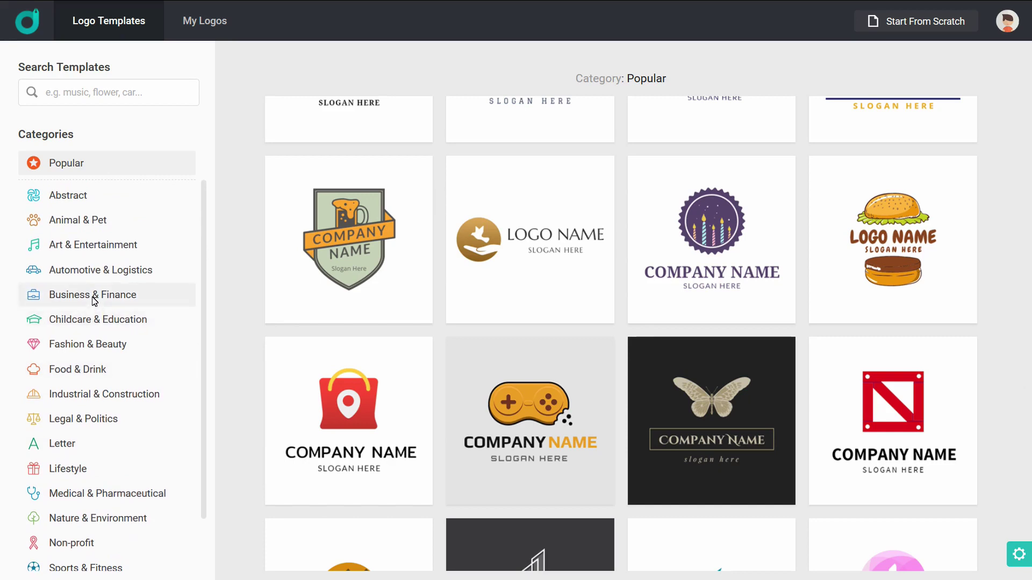
pyautogui.scroll(-1, 112, 323)
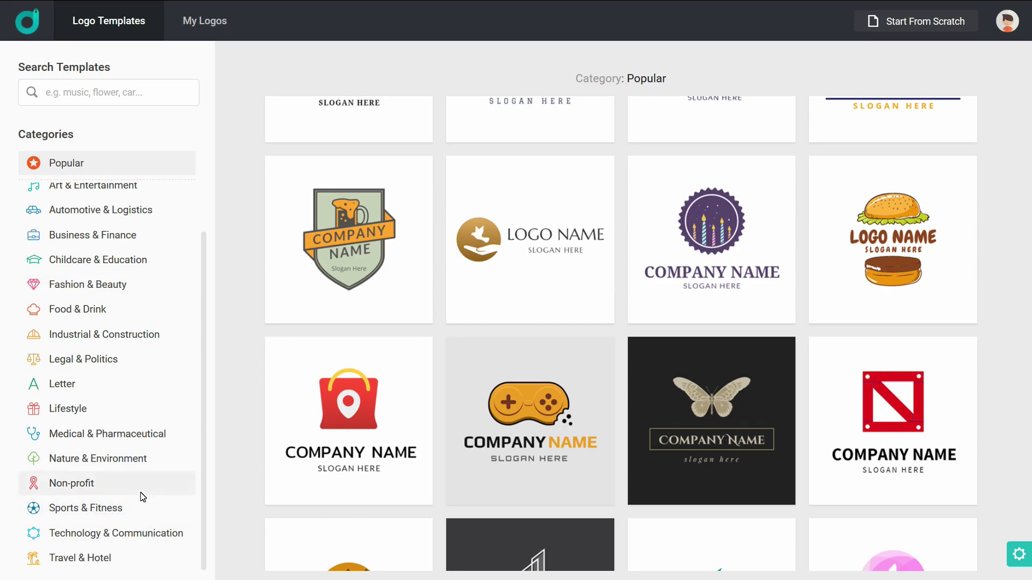
pyautogui.scroll(-4, 512, 385)
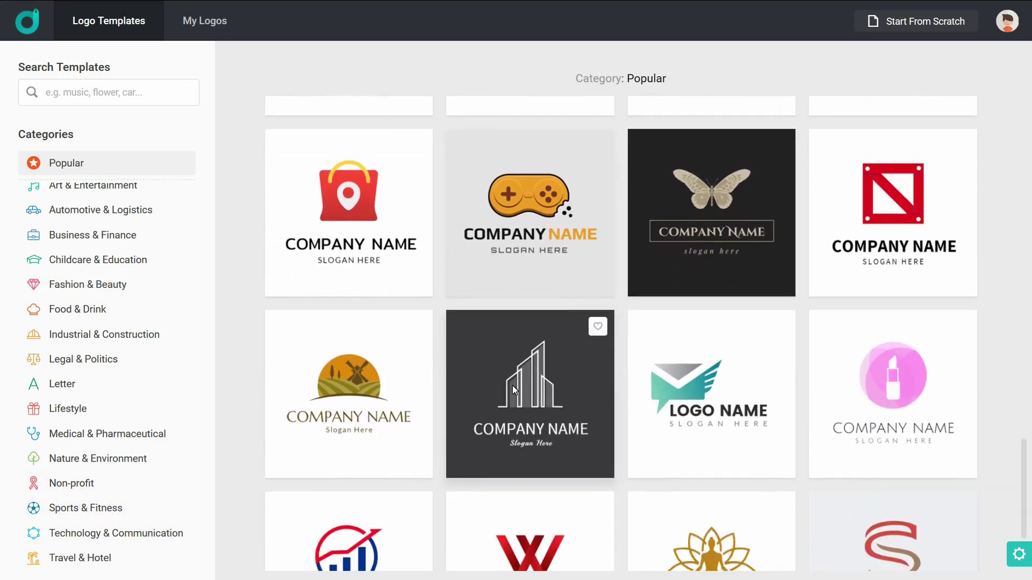
pyautogui.scroll(-2, 512, 385)
pyautogui.scroll(5, 512, 385)
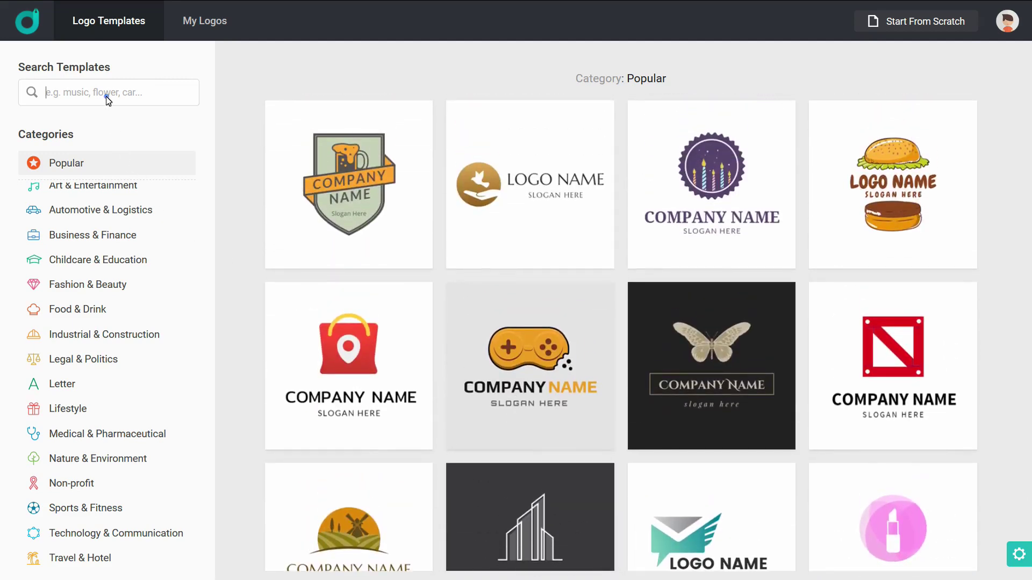
# Search templates for 'music' and browse the guitar, microphone and headphone logo results
pyautogui.click(105, 95)
pyautogui.write('mu')
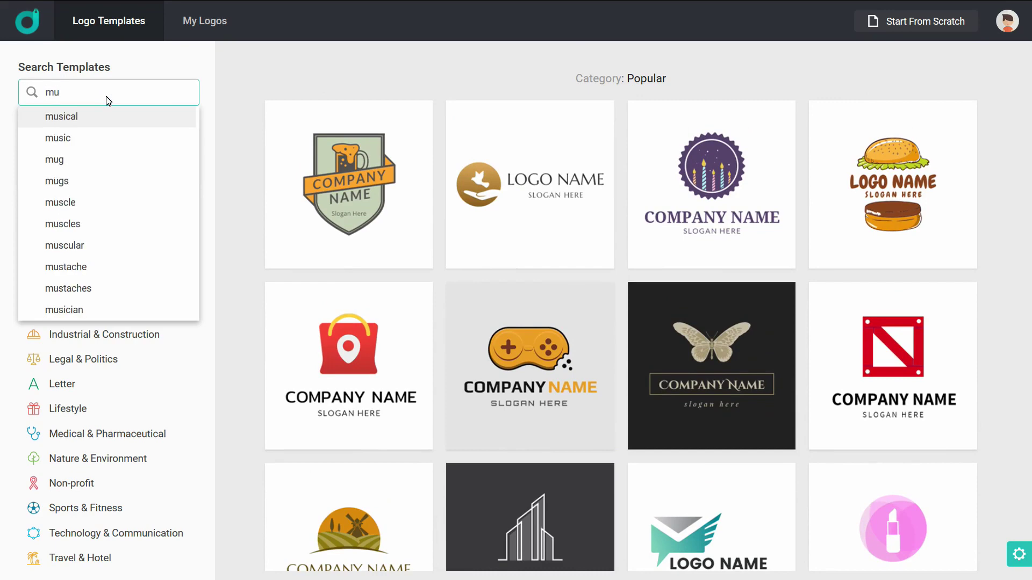
pyautogui.write('sic')
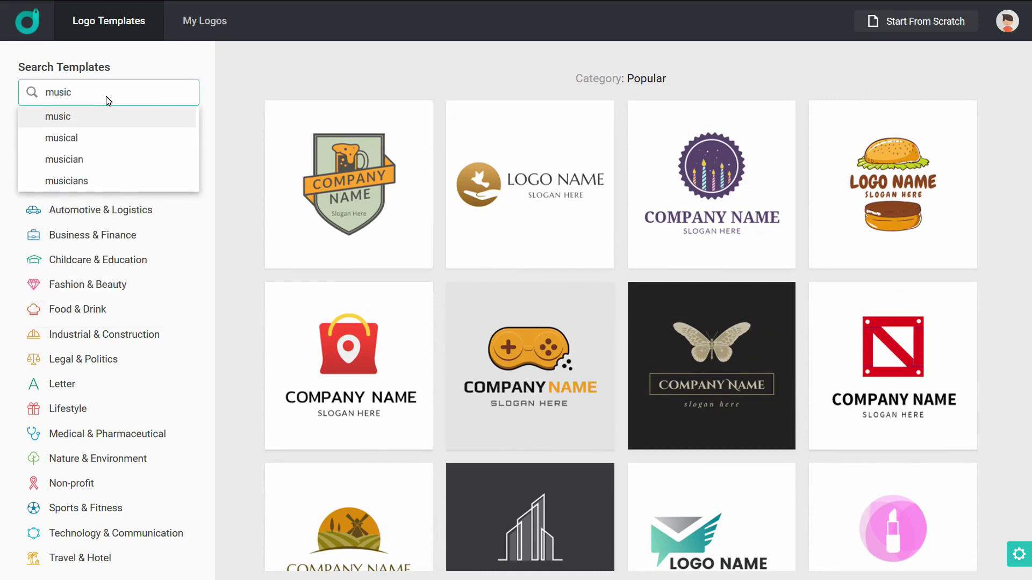
pyautogui.press('Return')
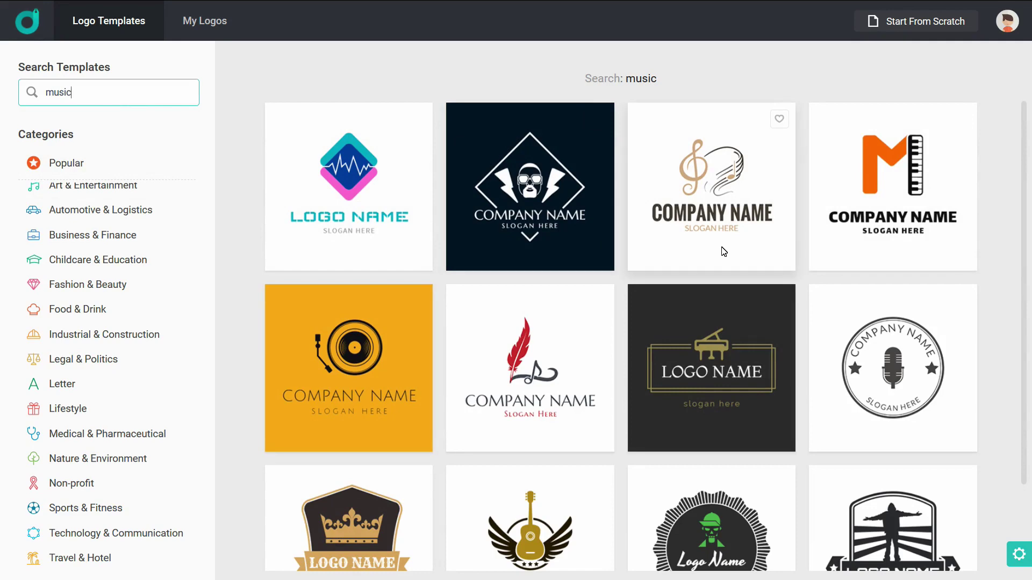
pyautogui.scroll(-4, 722, 250)
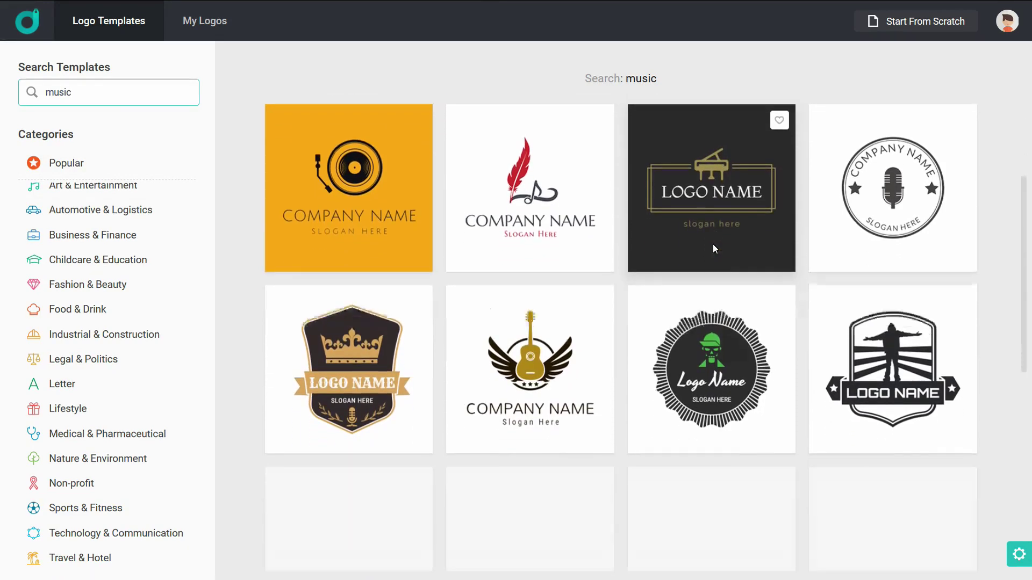
pyautogui.scroll(-4, 710, 269)
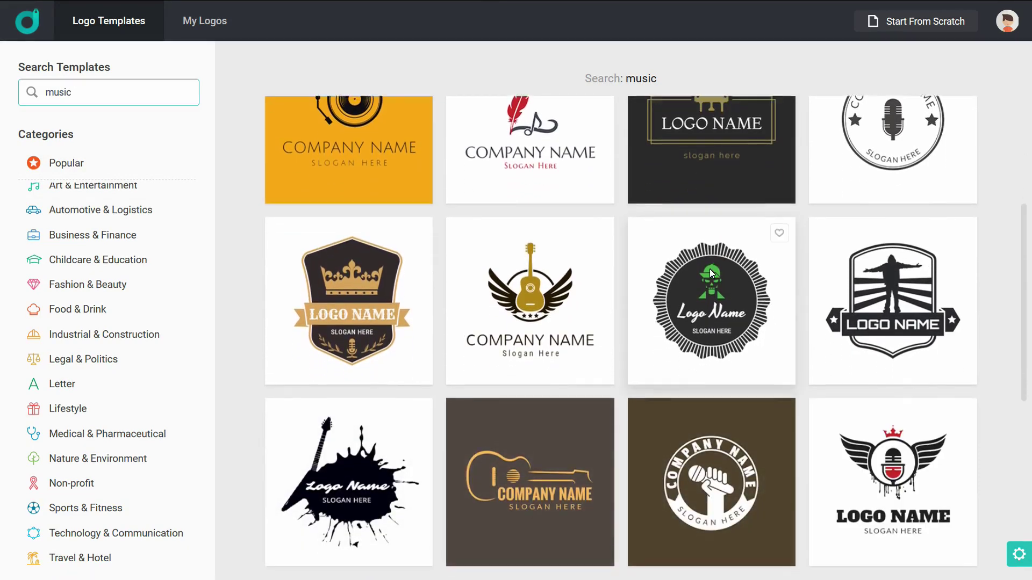
pyautogui.scroll(-3, 694, 361)
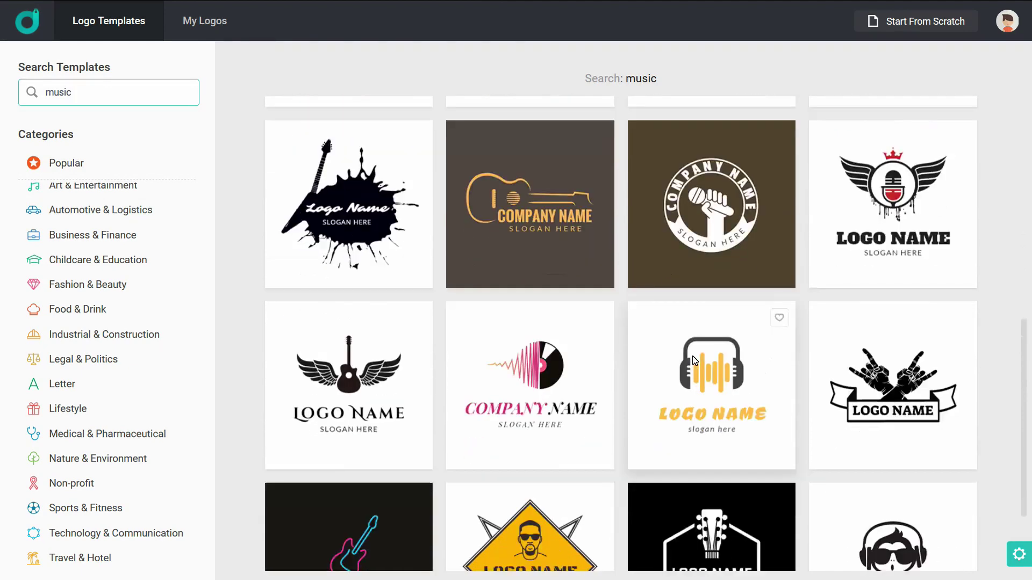
pyautogui.scroll(-3, 781, 394)
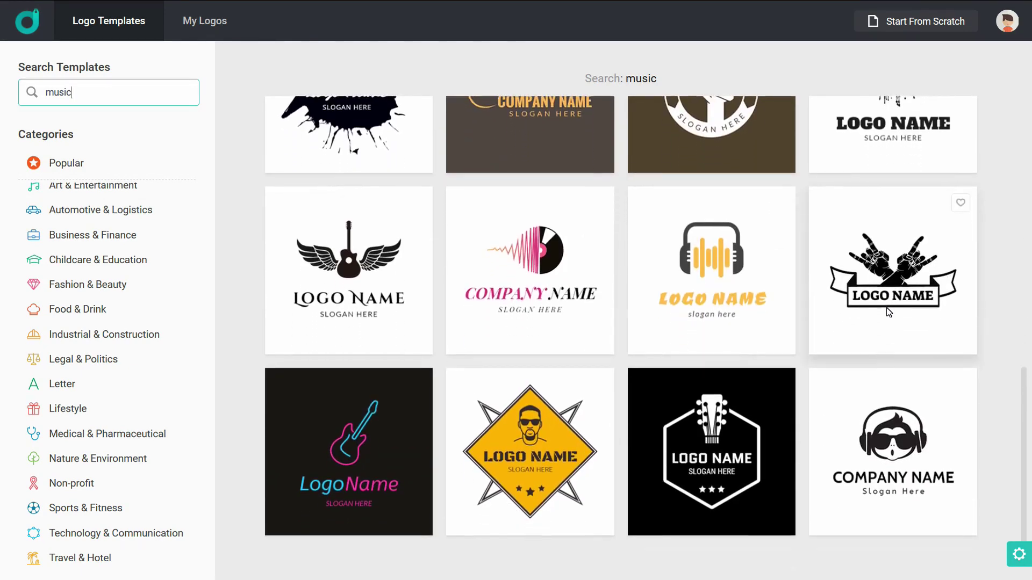
pyautogui.scroll(-8, 780, 391)
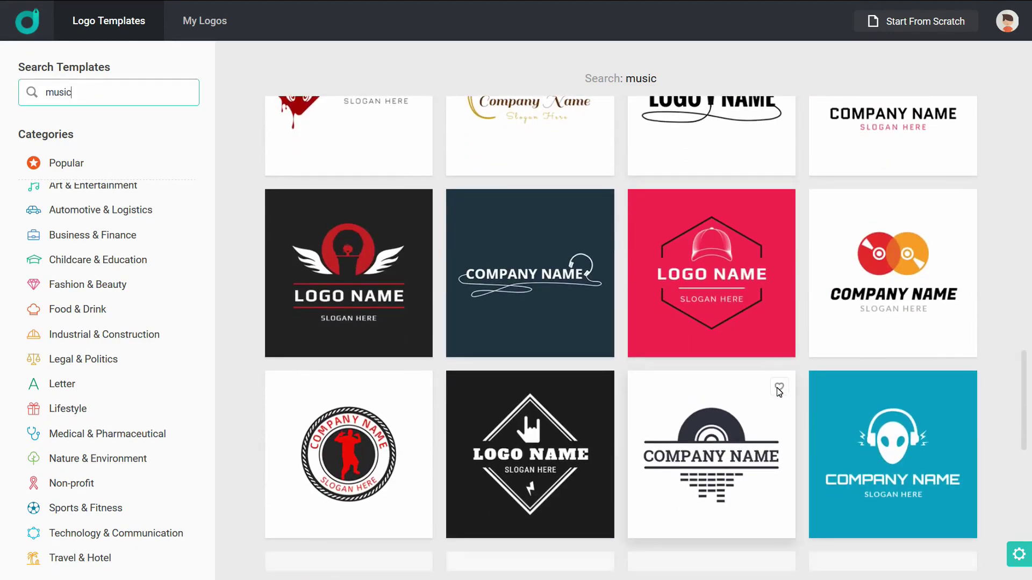
pyautogui.scroll(8, 777, 387)
pyautogui.scroll(11, 775, 385)
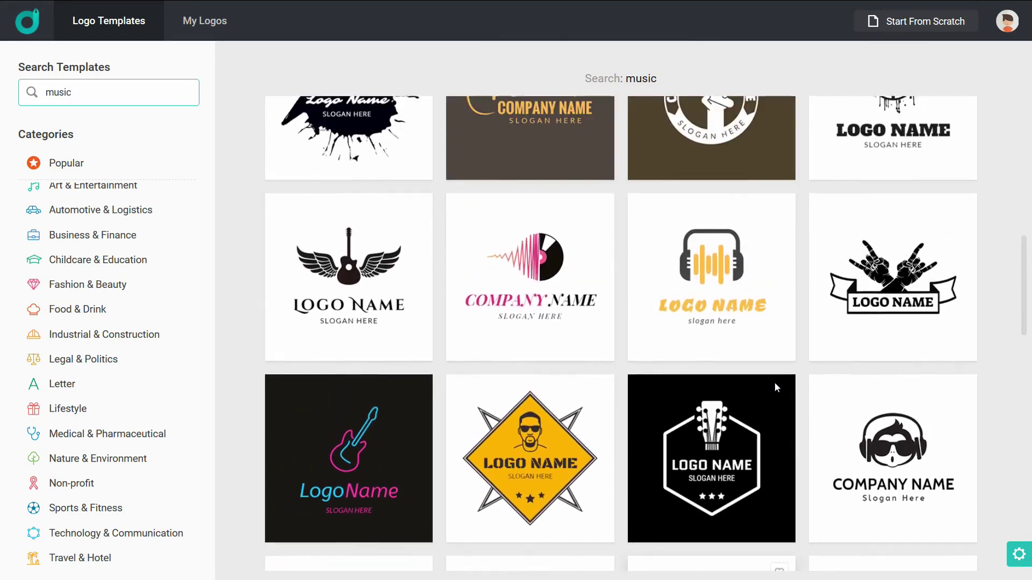
pyautogui.scroll(3, 775, 382)
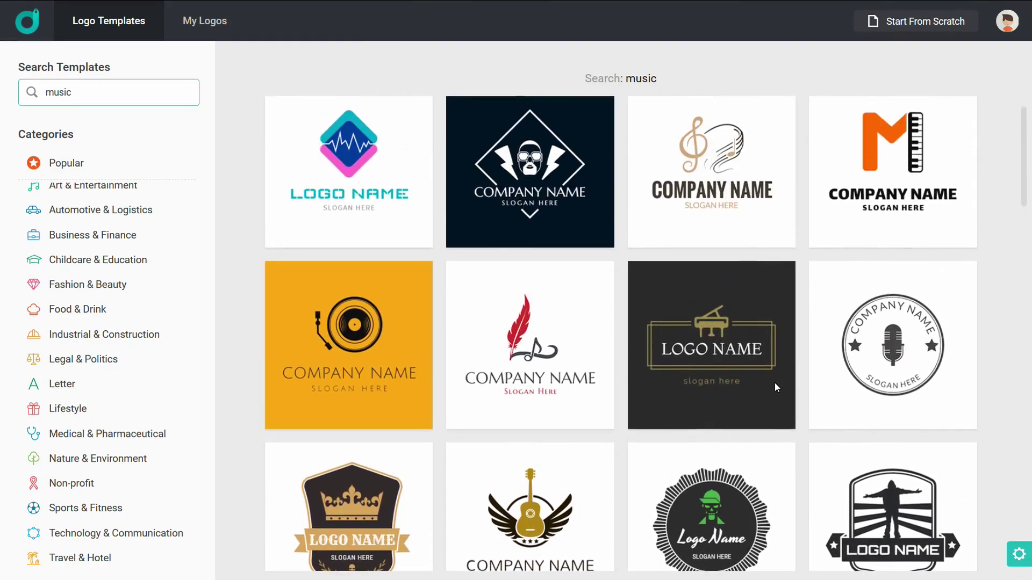
pyautogui.click(537, 226)
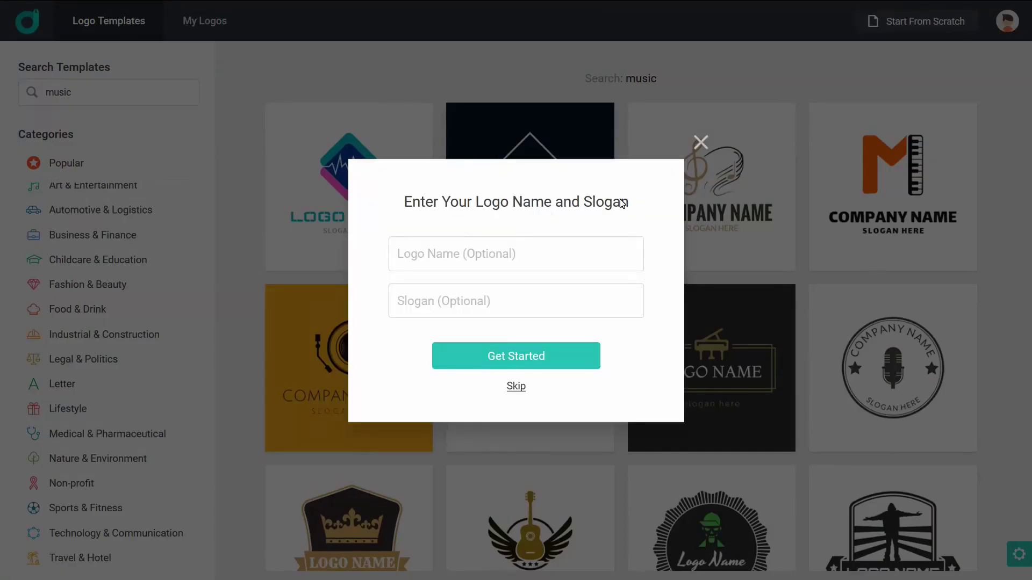
pyautogui.click(701, 142)
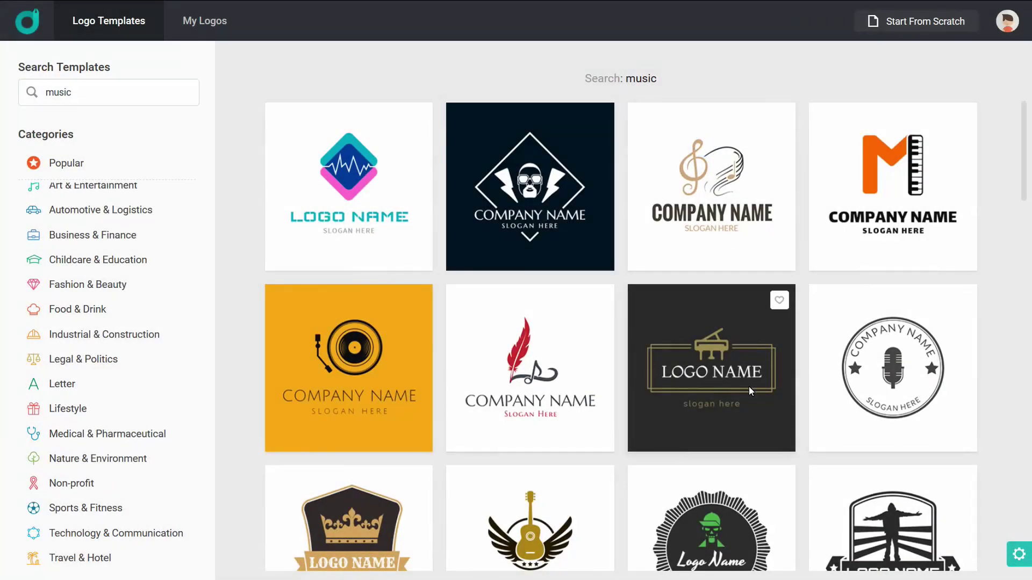
pyautogui.scroll(-3, 749, 386)
pyautogui.scroll(-7, 749, 386)
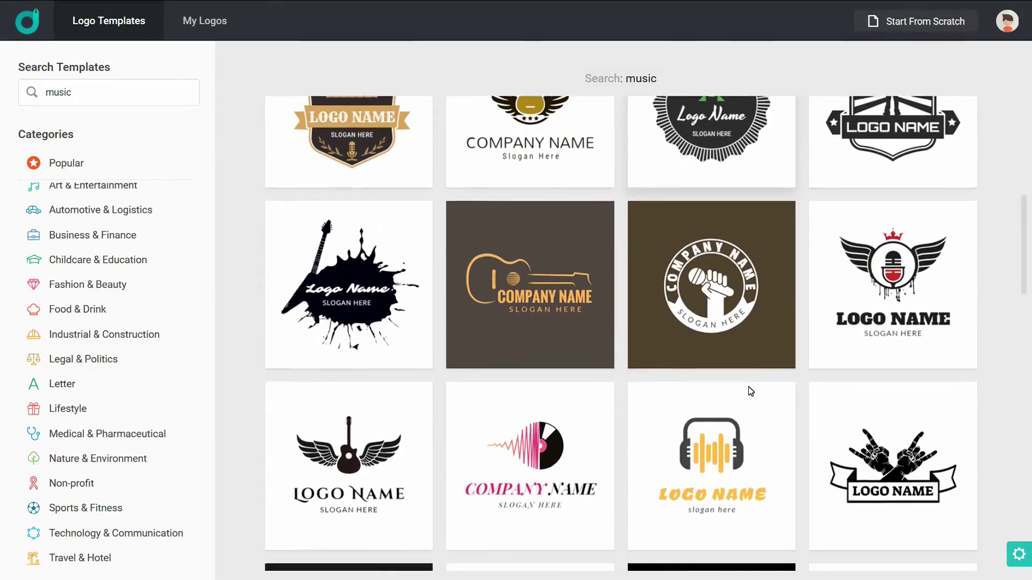
pyautogui.scroll(-2, 699, 416)
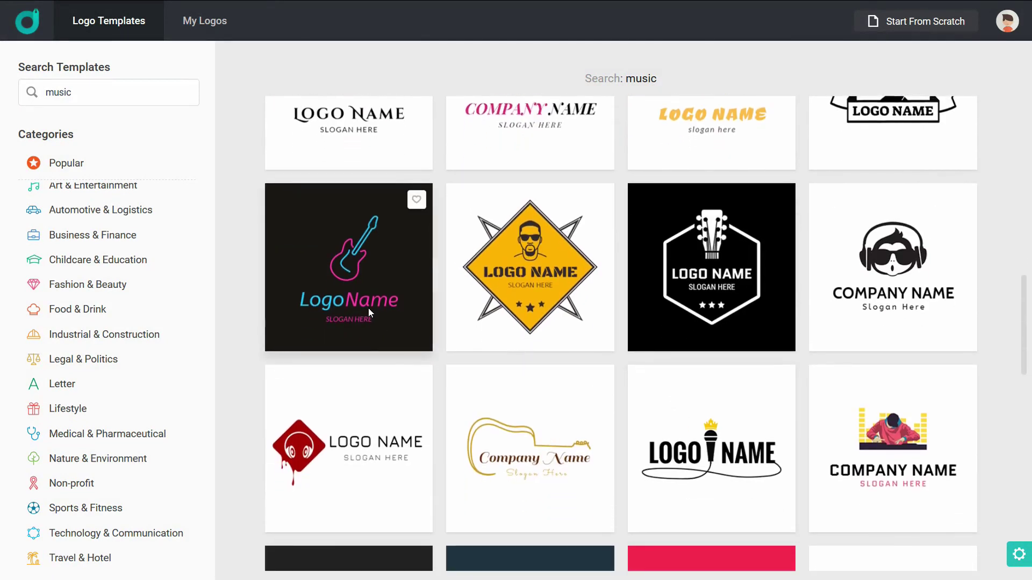
pyautogui.scroll(-8, 604, 336)
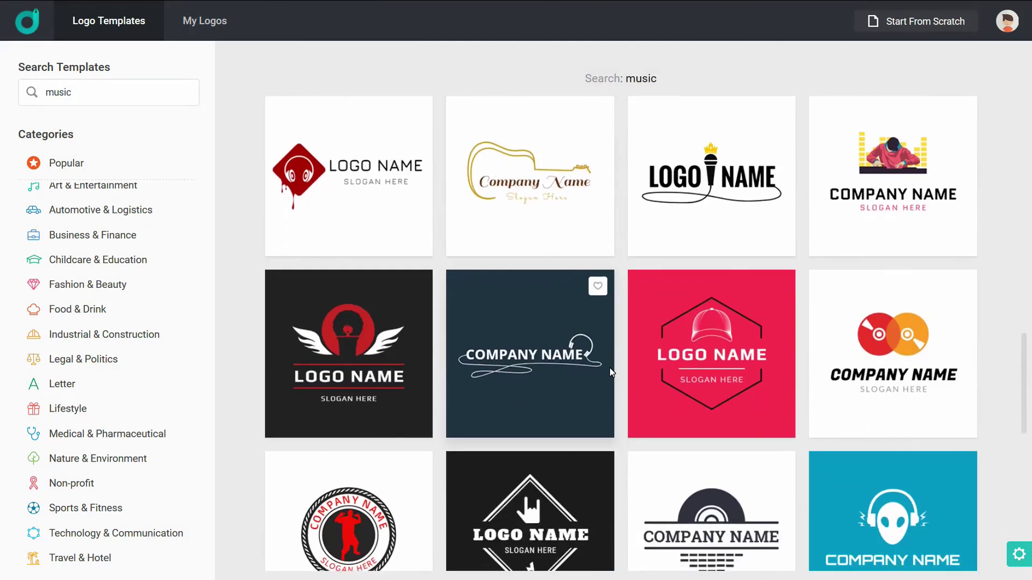
pyautogui.scroll(-7, 610, 368)
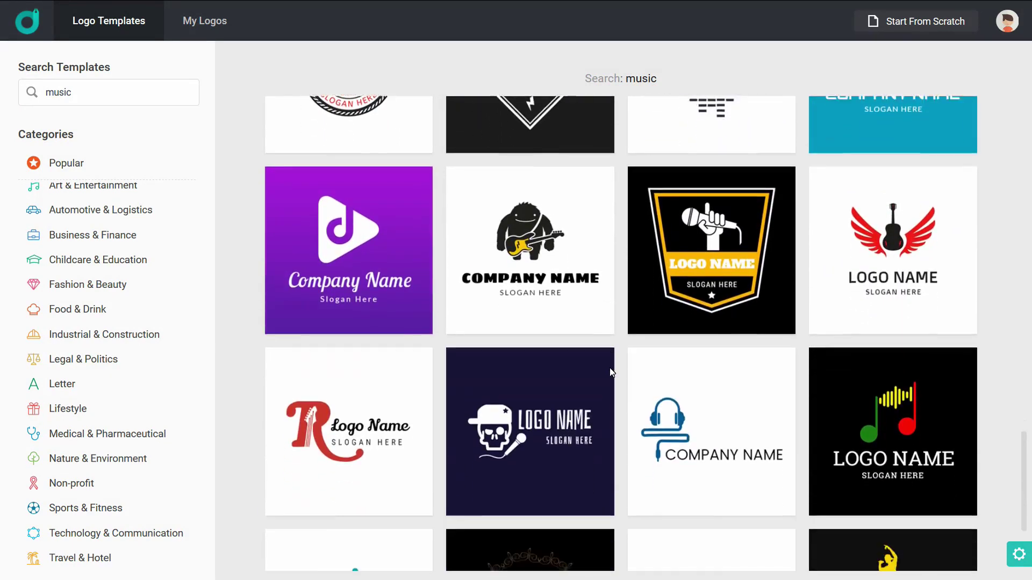
pyautogui.scroll(-7, 609, 368)
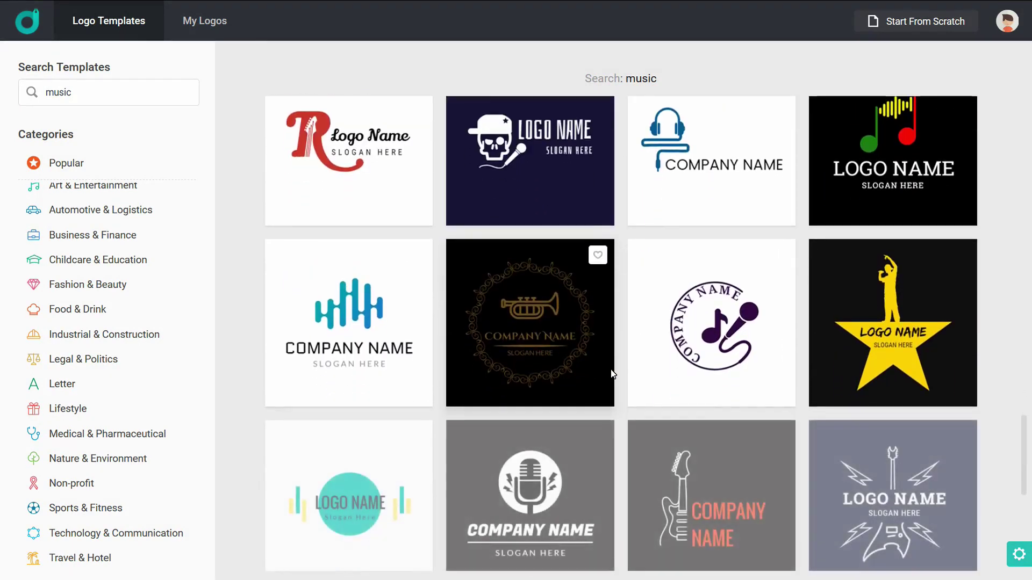
pyautogui.scroll(-7, 612, 374)
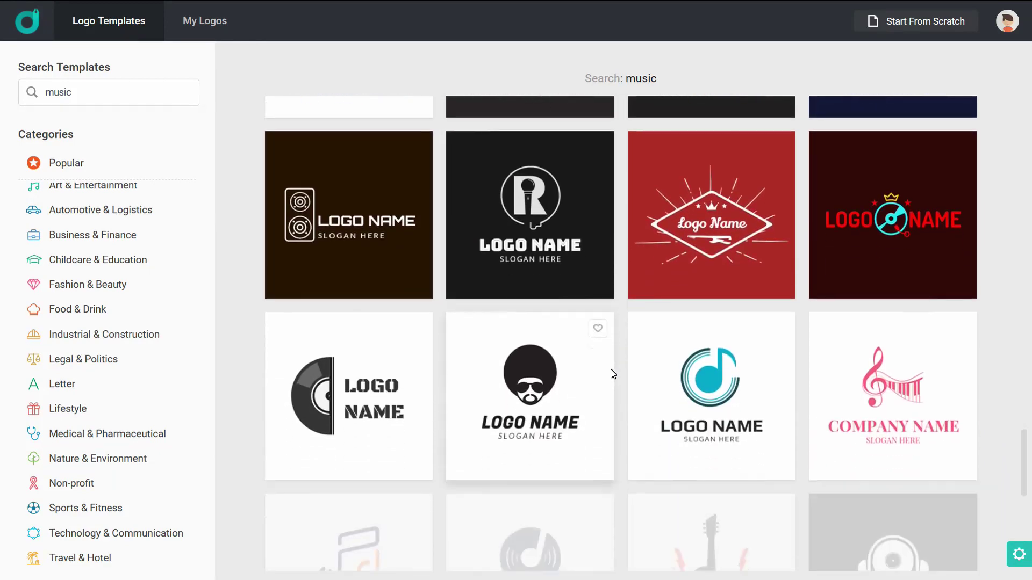
pyautogui.scroll(-7, 613, 374)
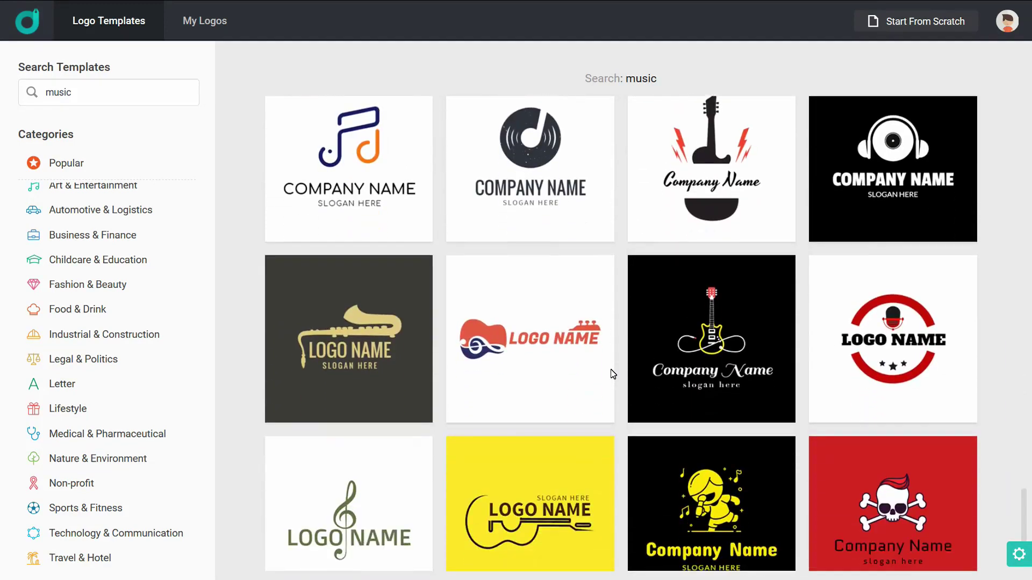
pyautogui.scroll(-2, 611, 369)
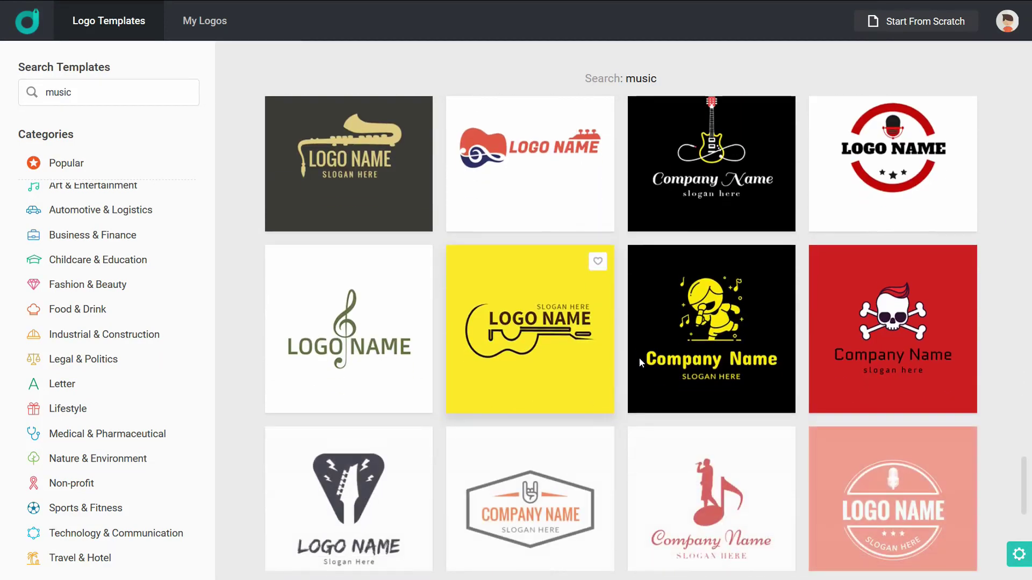
# Start from the yellow singing-figure template with 'Tamilhackings' as the logo name
pyautogui.click(724, 337)
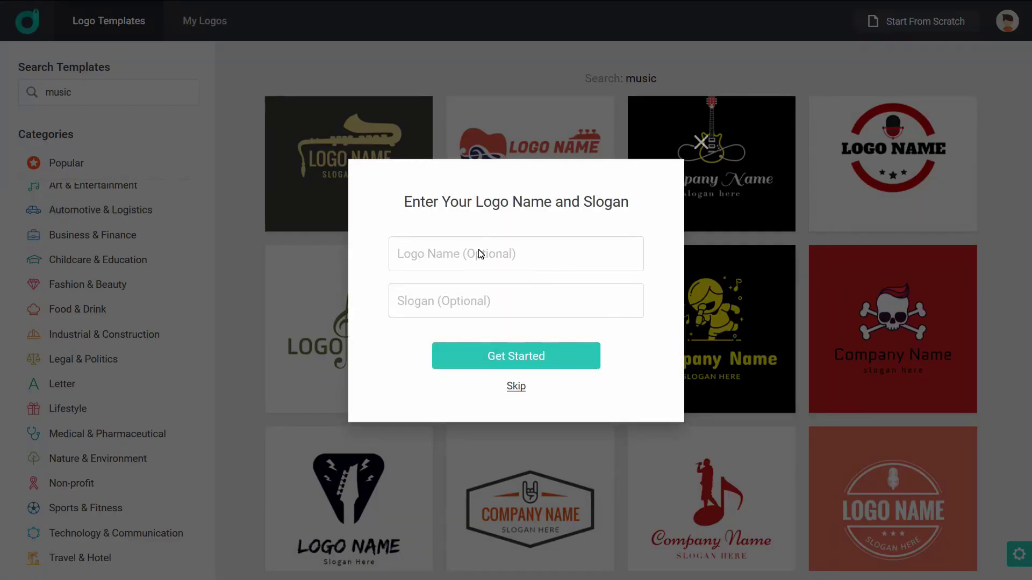
pyautogui.click(480, 253)
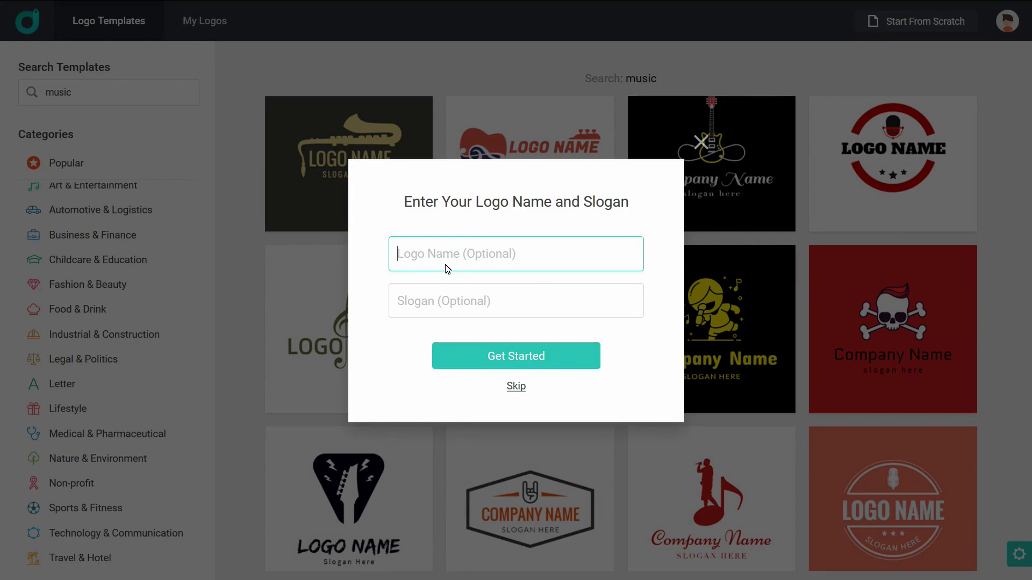
pyautogui.write('t')
pyautogui.press('BackSpace')
pyautogui.write('Tamilhackings')
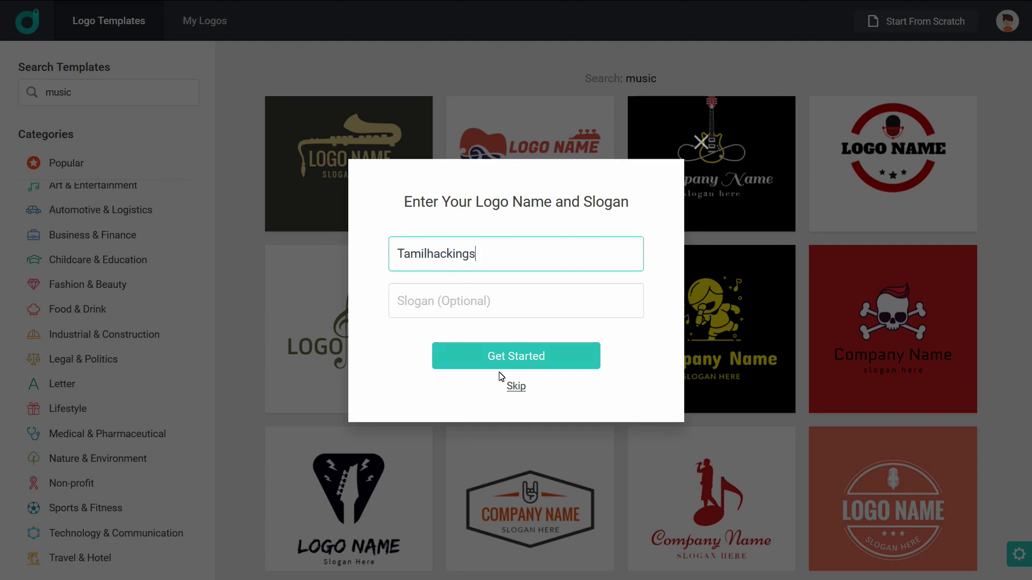
pyautogui.click(417, 306)
pyautogui.click(529, 358)
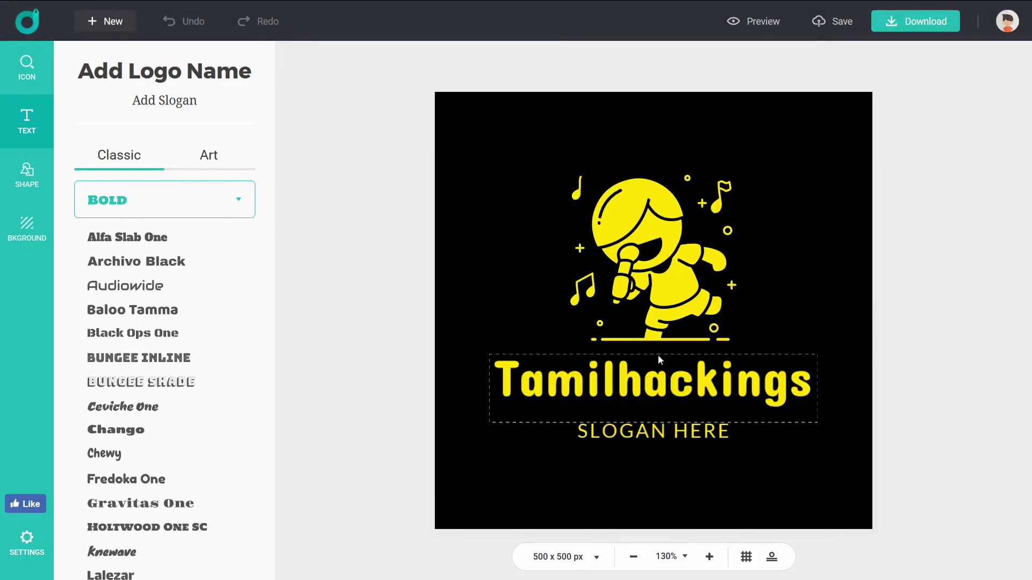
# Delete the SLOGAN HERE placeholder text from the canvas
pyautogui.click(663, 431)
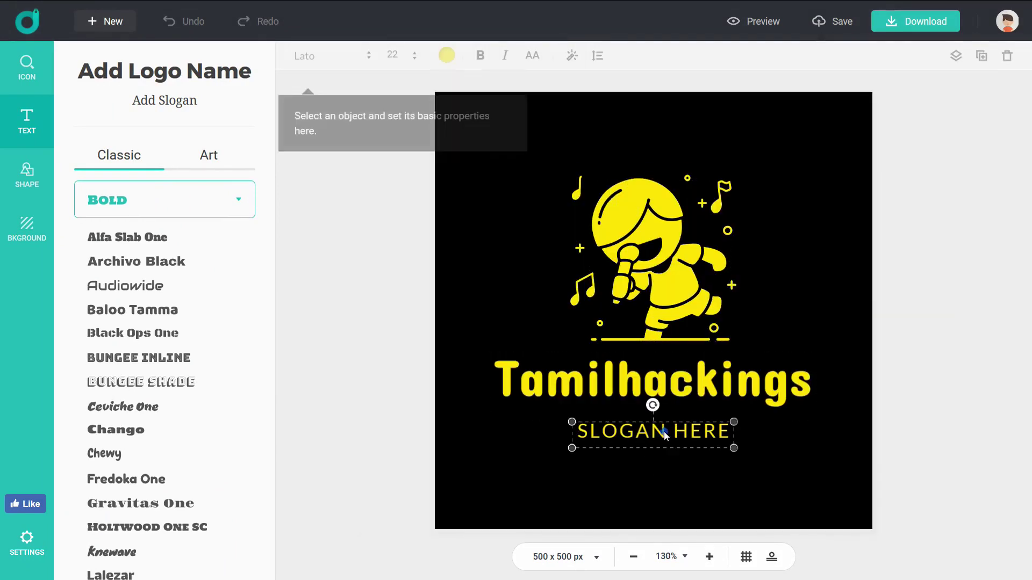
pyautogui.press('Delete')
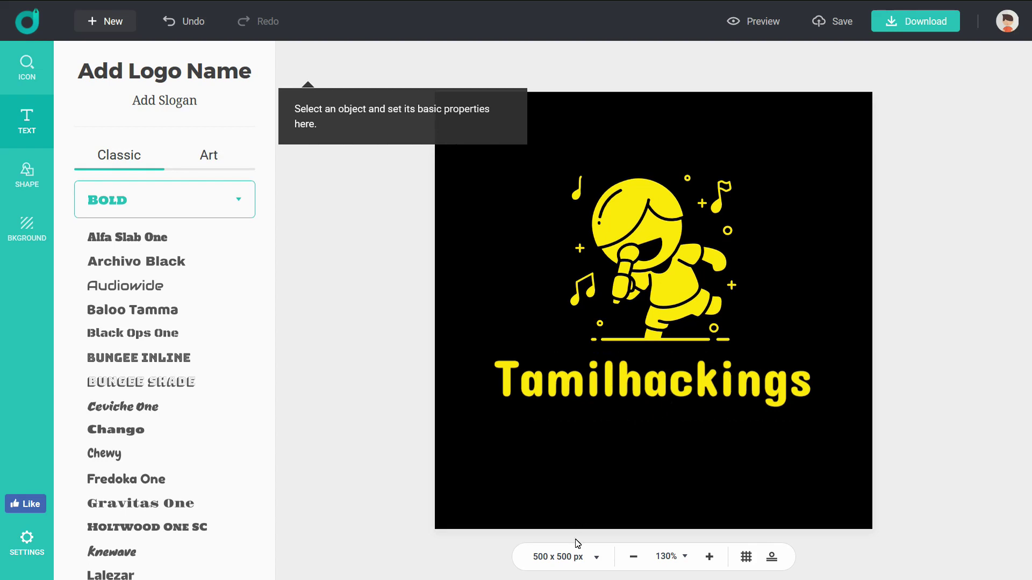
pyautogui.click(578, 555)
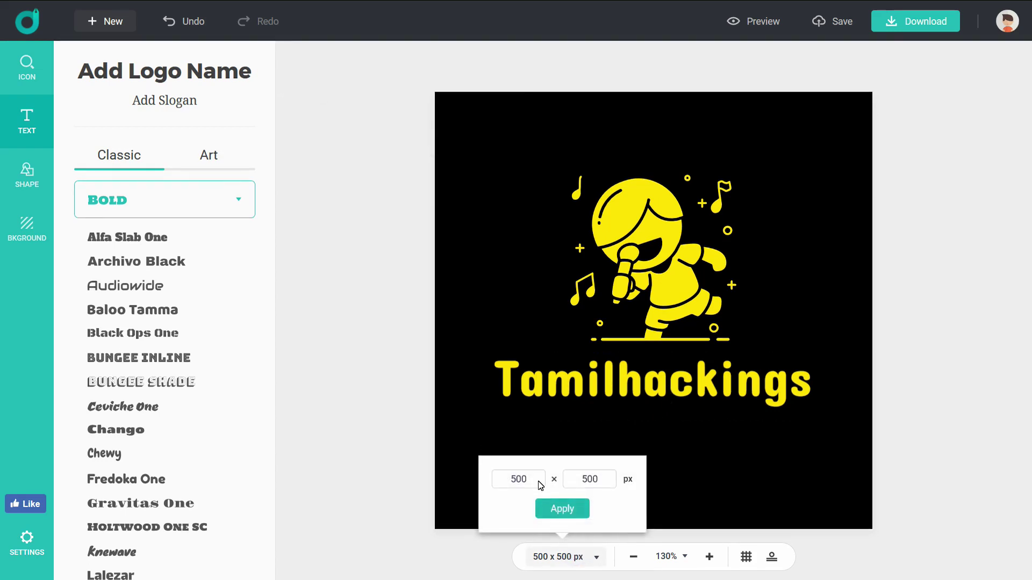
pyautogui.moveTo(539, 482); pyautogui.dragTo(492, 478)
pyautogui.write('1280')
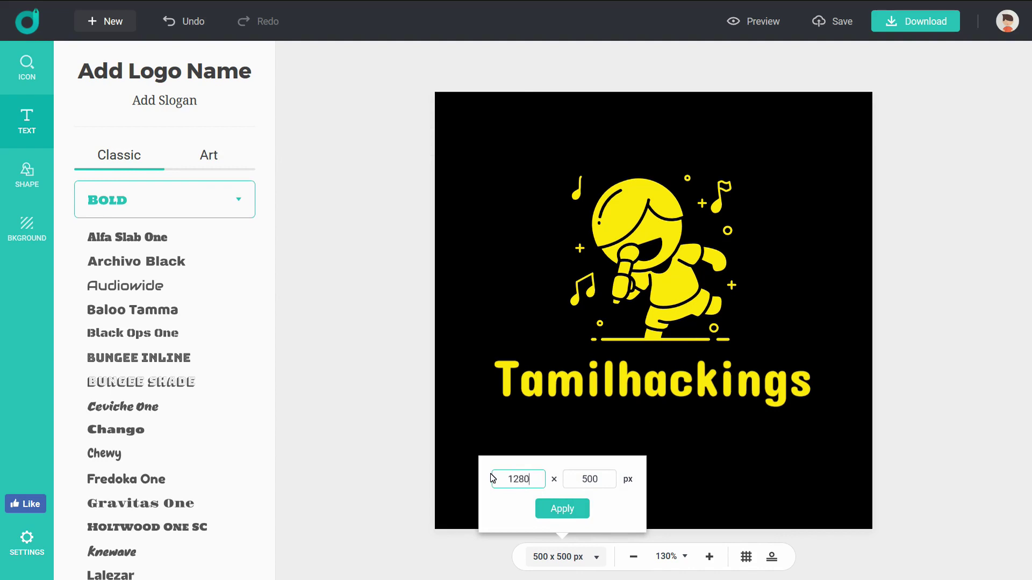
pyautogui.click(569, 511)
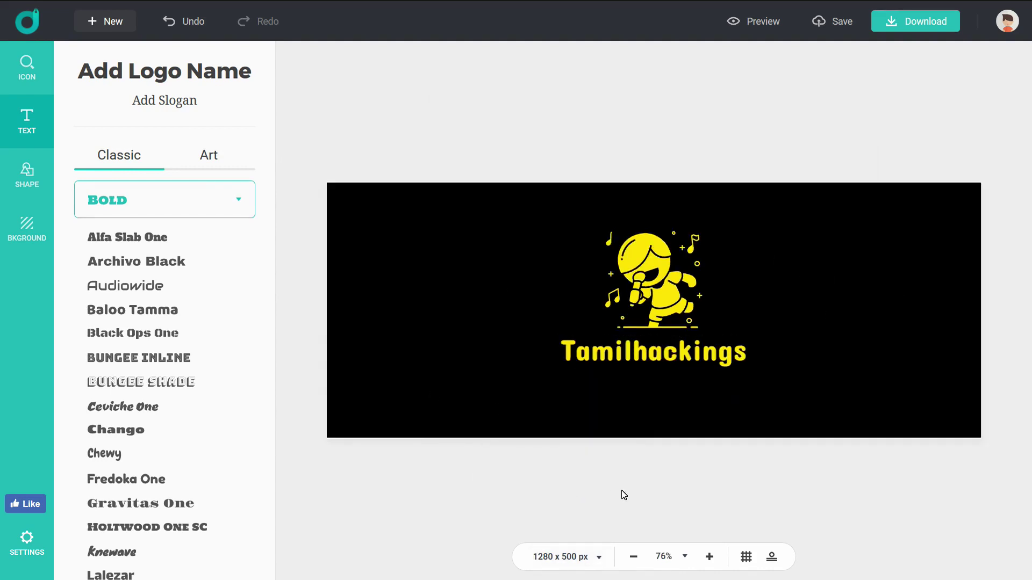
pyautogui.click(577, 556)
pyautogui.moveTo(533, 481); pyautogui.dragTo(486, 481)
pyautogui.write('500')
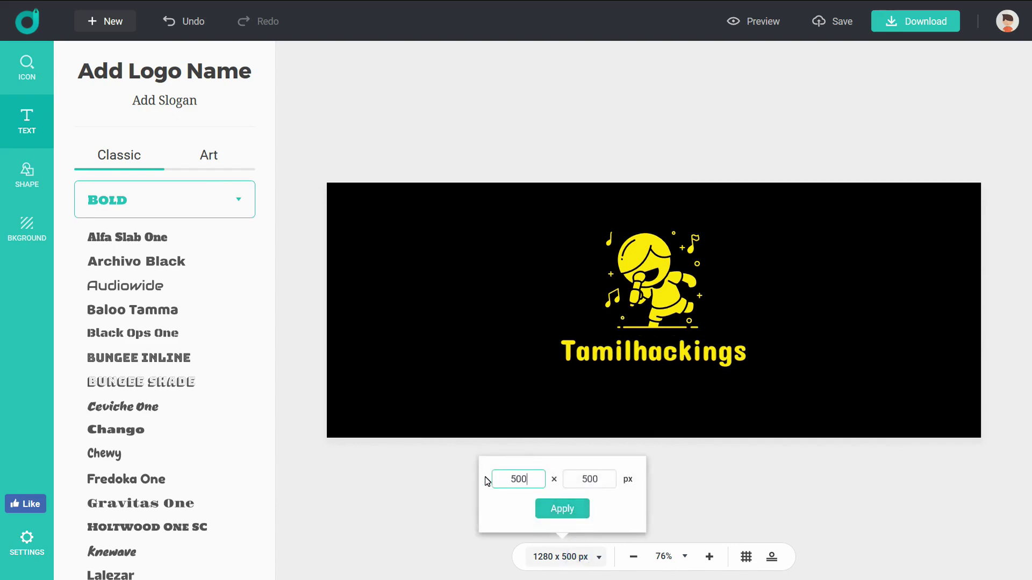
pyautogui.click(571, 510)
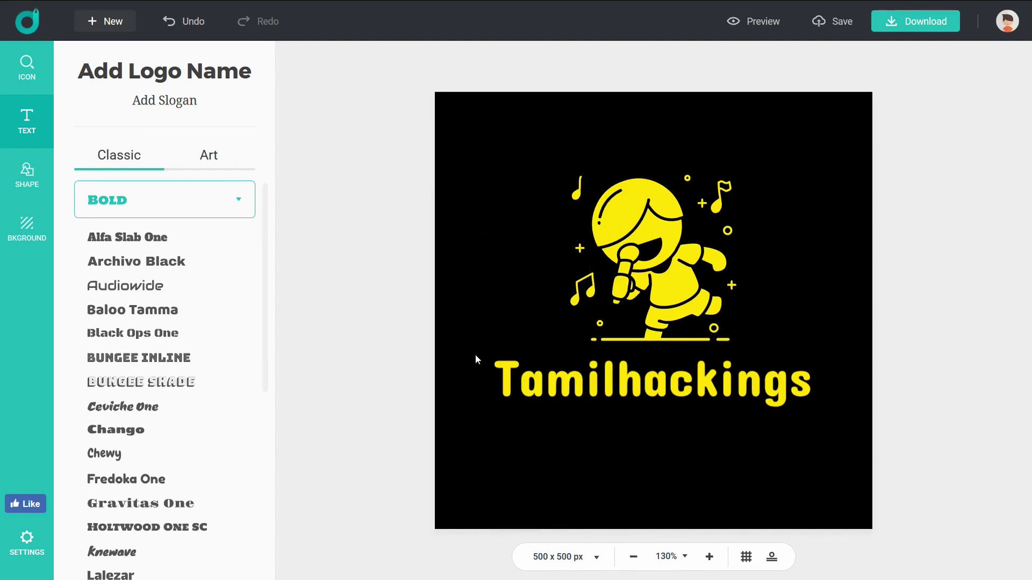
pyautogui.click(525, 383)
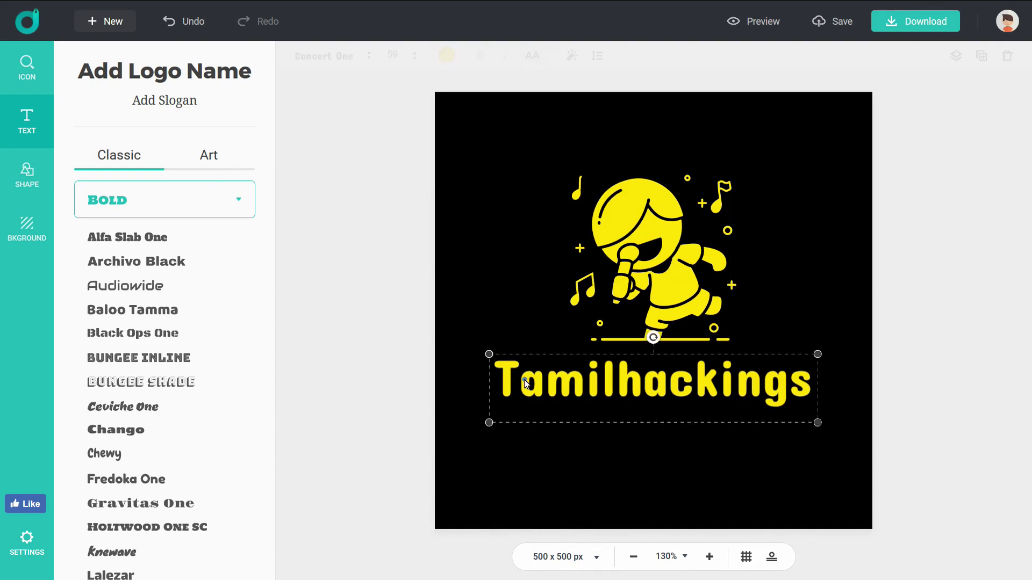
# Change the Tamilhackings font from Concert One to the Courgette handwriting font
pyautogui.click(196, 202)
pyautogui.click(341, 55)
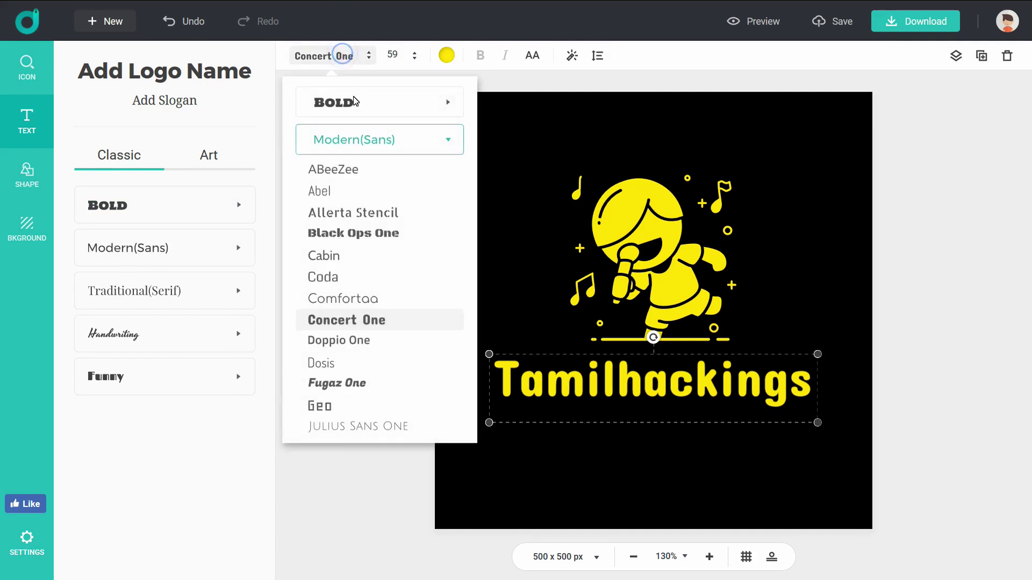
pyautogui.scroll(2, 381, 157)
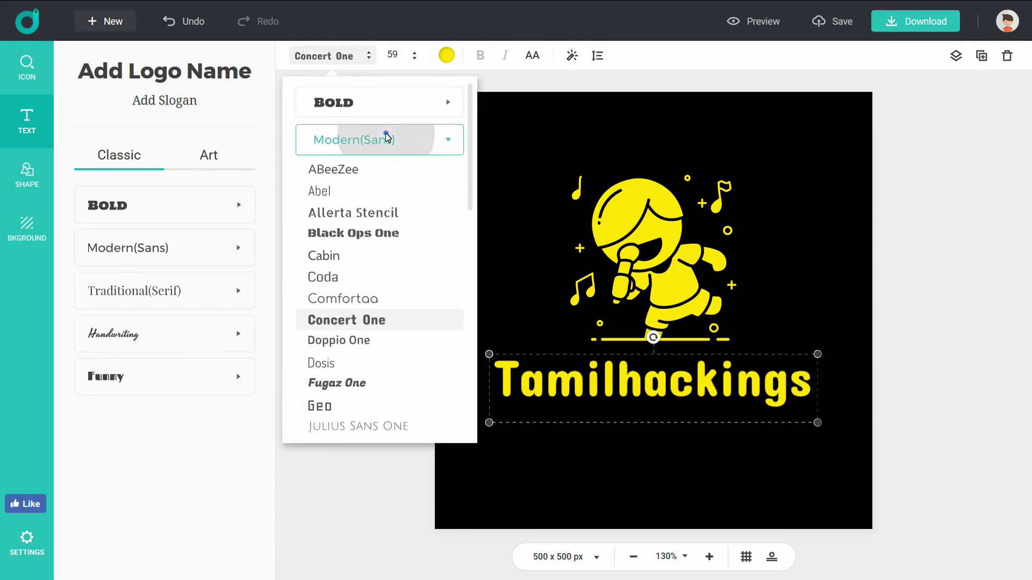
pyautogui.click(161, 334)
pyautogui.click(149, 322)
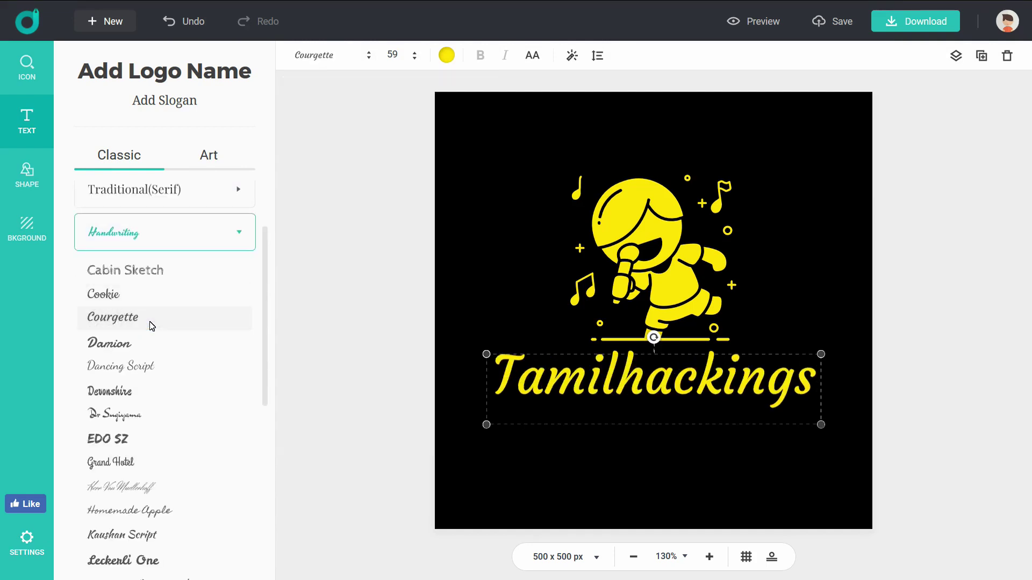
pyautogui.click(332, 309)
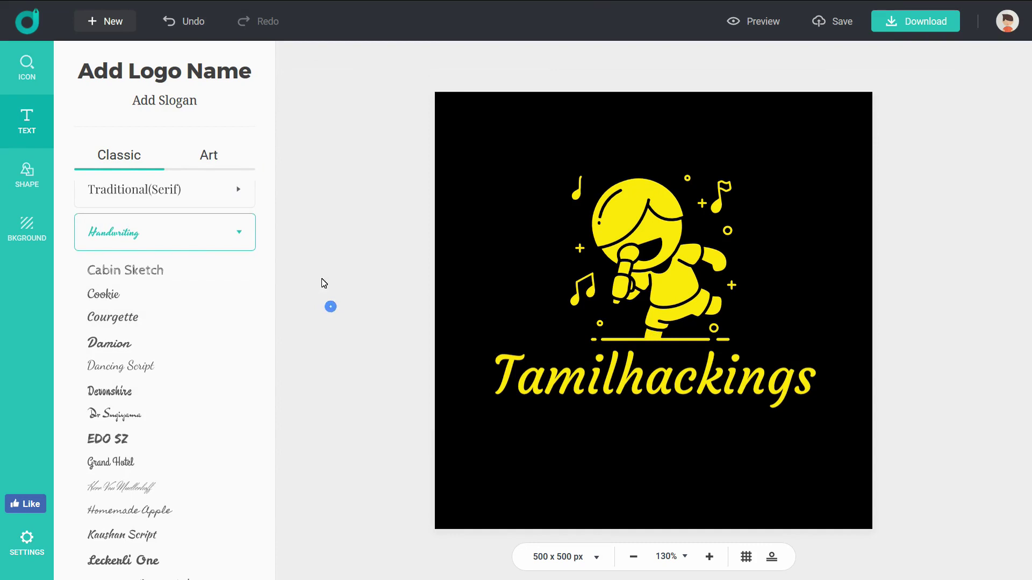
pyautogui.click(632, 379)
pyautogui.click(499, 189)
pyautogui.click(21, 228)
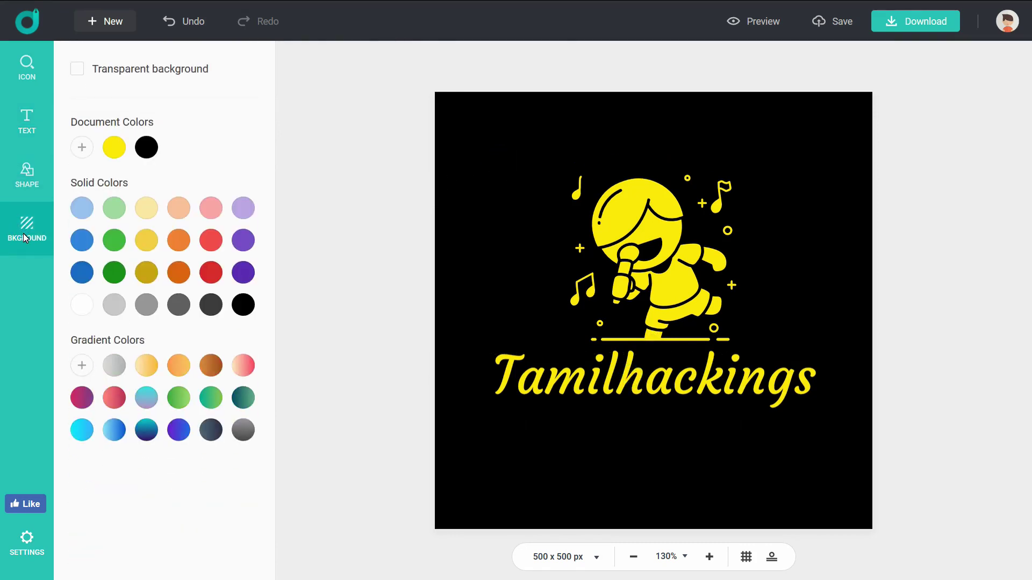
pyautogui.click(114, 208)
pyautogui.click(150, 217)
pyautogui.click(114, 245)
pyautogui.click(115, 273)
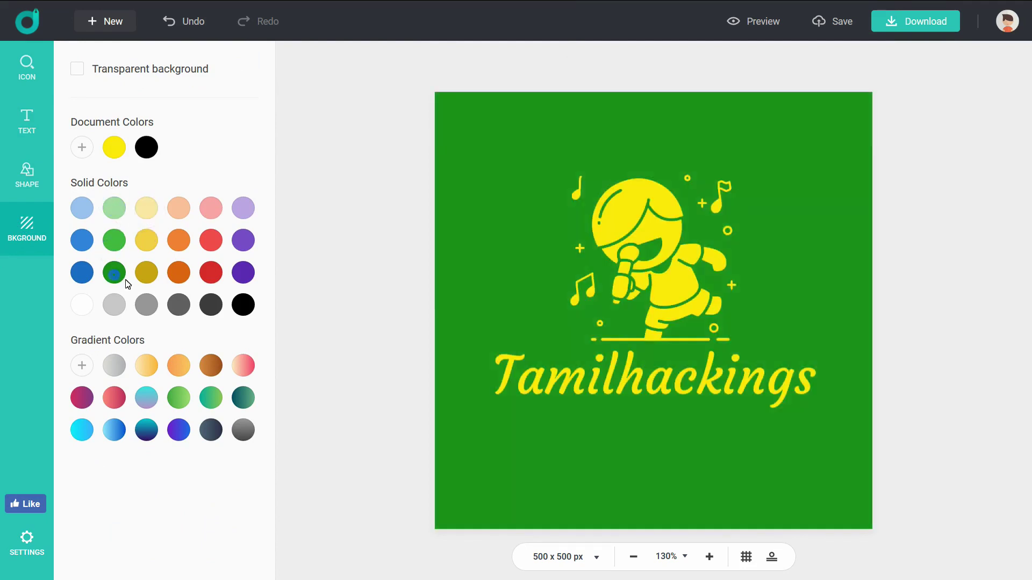
pyautogui.click(151, 304)
pyautogui.click(175, 305)
pyautogui.click(205, 308)
pyautogui.click(241, 312)
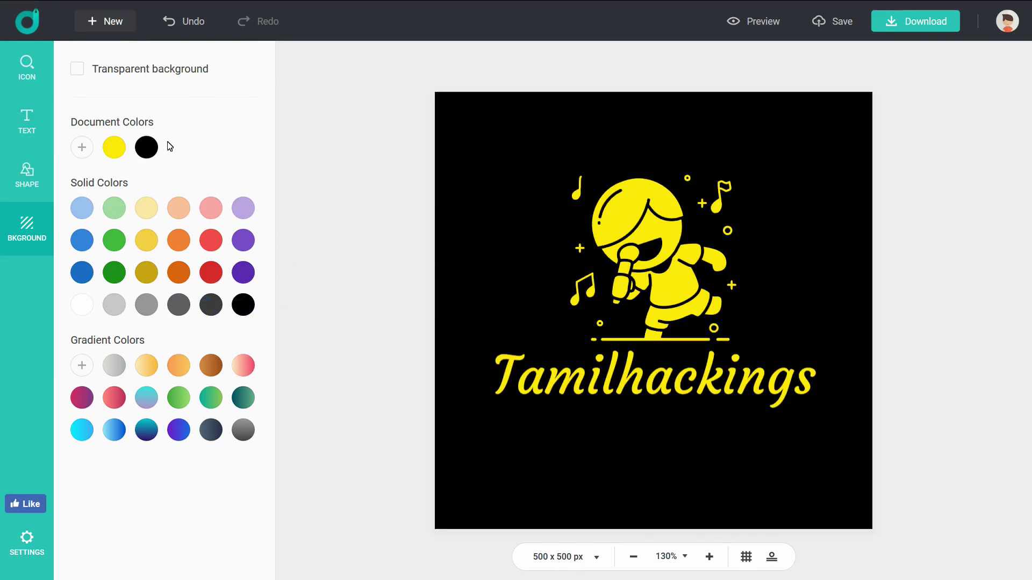
# Search the icon library for 'music' and add the film-strip music icon
pyautogui.click(39, 124)
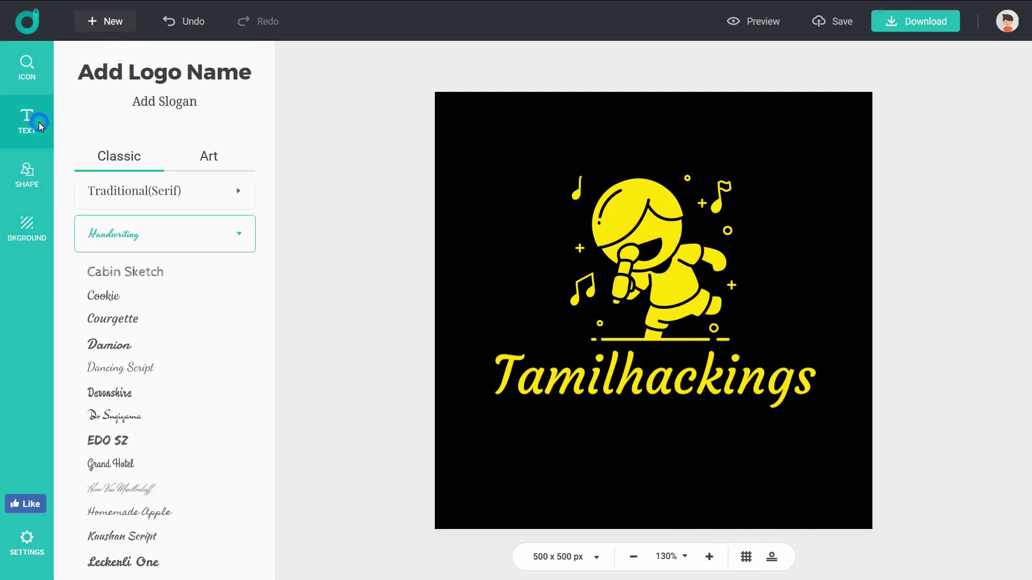
pyautogui.click(37, 77)
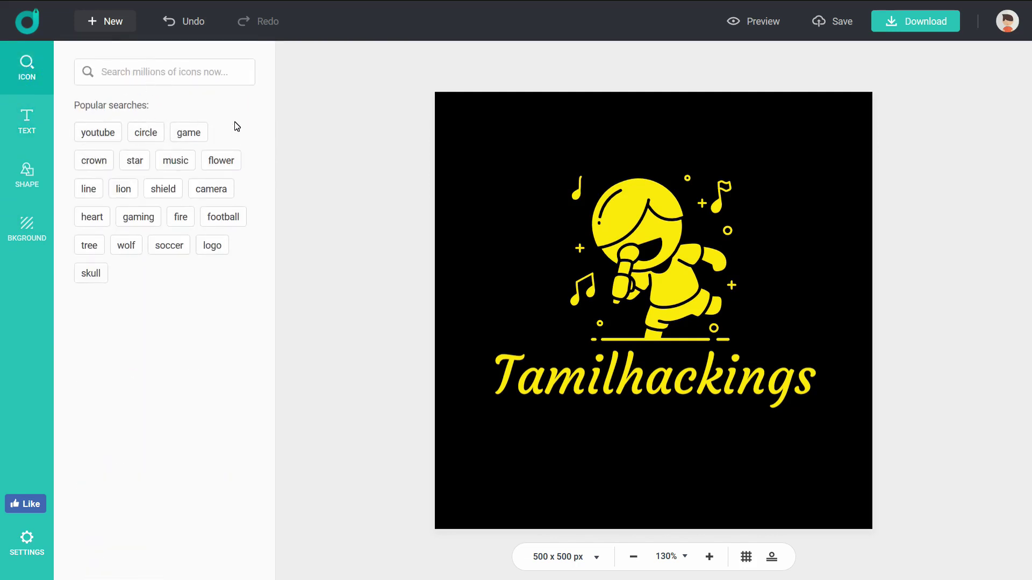
pyautogui.click(145, 72)
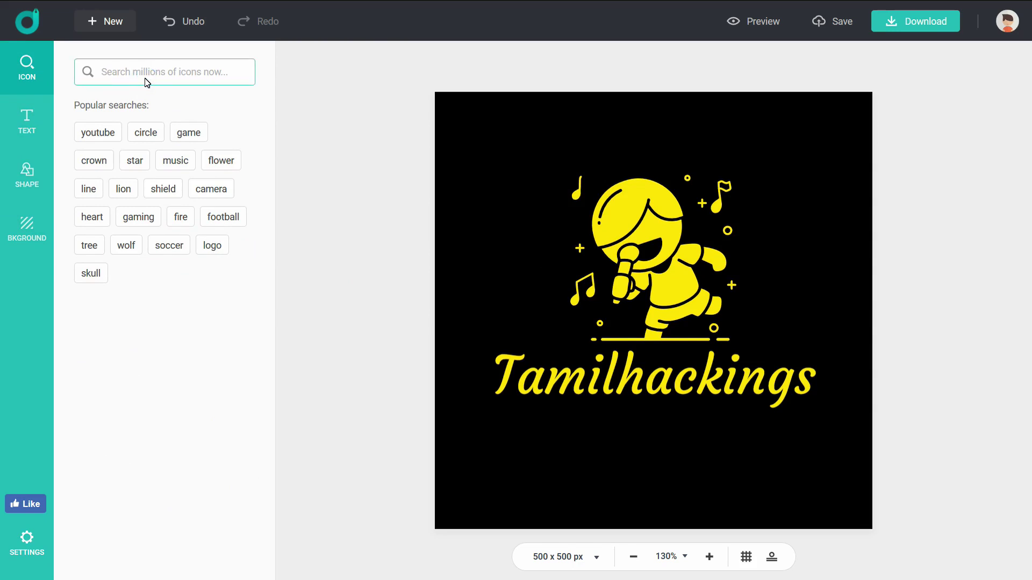
pyautogui.write('music')
pyautogui.scroll(-5, 237, 245)
pyautogui.scroll(-10, 236, 245)
pyautogui.scroll(-1, 233, 279)
pyautogui.click(220, 341)
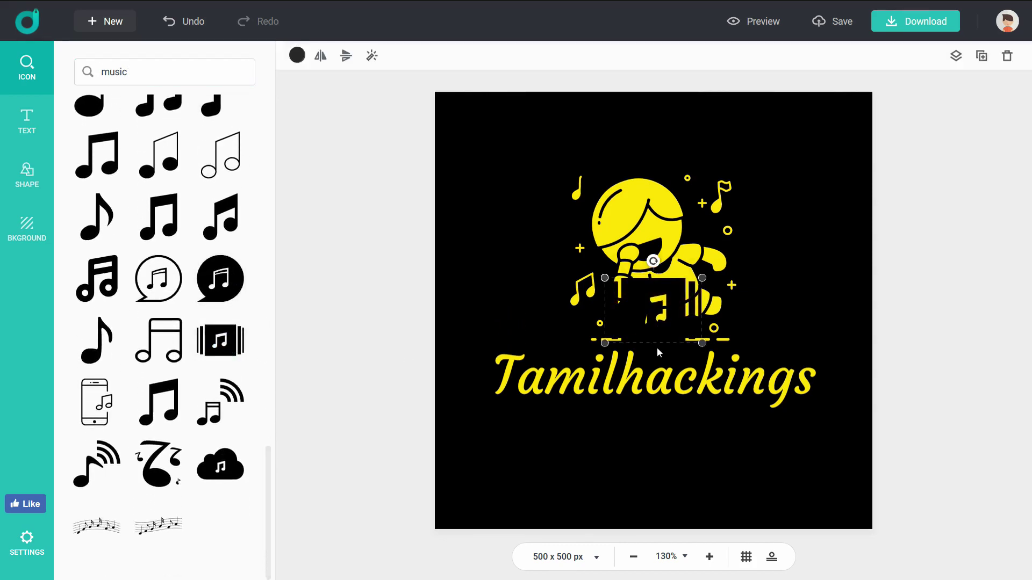
# Make the music icon white and centre it below the Tamilhackings text
pyautogui.moveTo(662, 324); pyautogui.dragTo(655, 462)
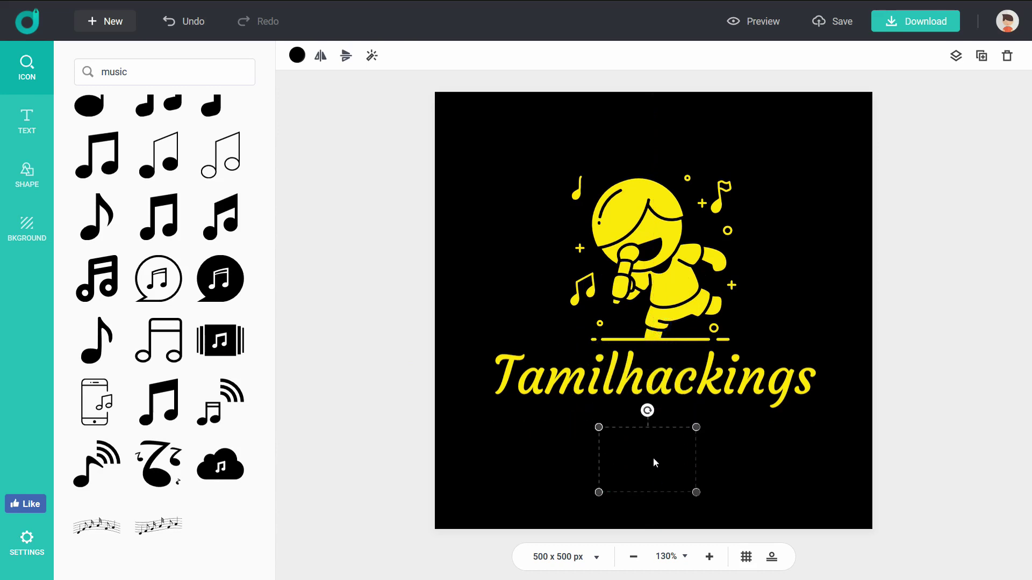
pyautogui.click(303, 57)
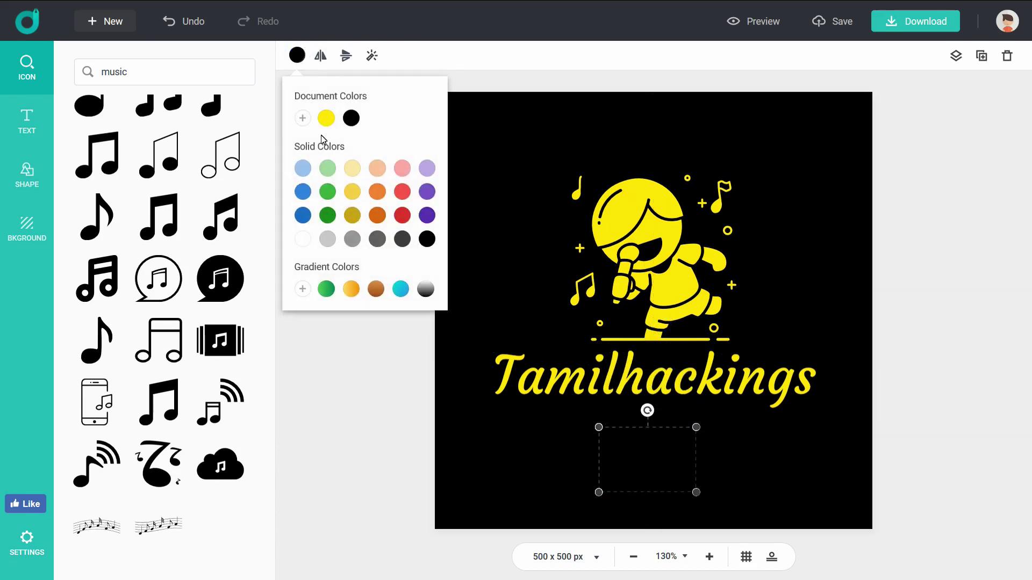
pyautogui.click(301, 240)
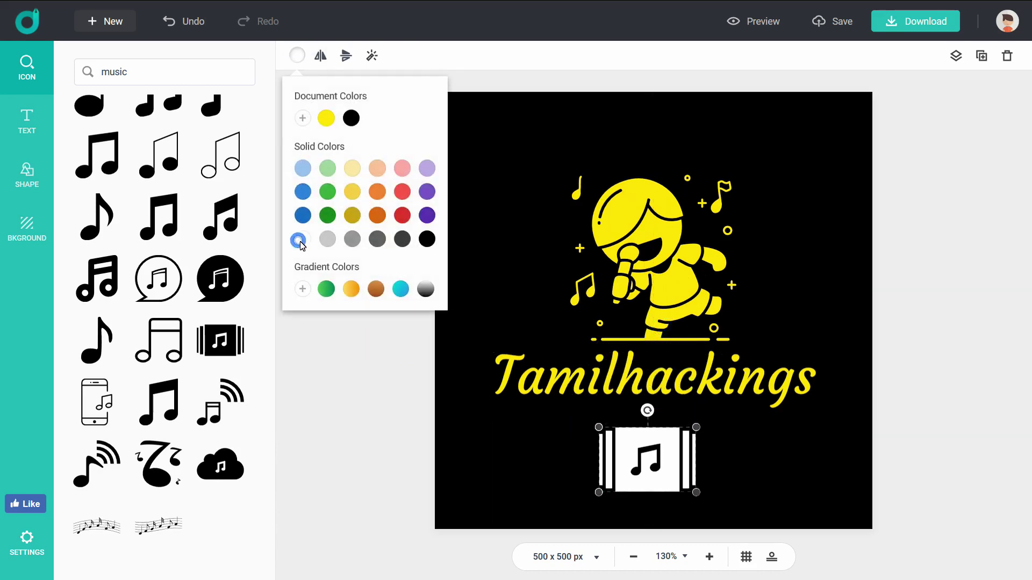
pyautogui.click(659, 475)
pyautogui.moveTo(657, 470)
pyautogui.mouseDown()
pyautogui.moveTo(669, 465)
pyautogui.moveTo(659, 460)
pyautogui.mouseUp()
pyautogui.click(623, 249)
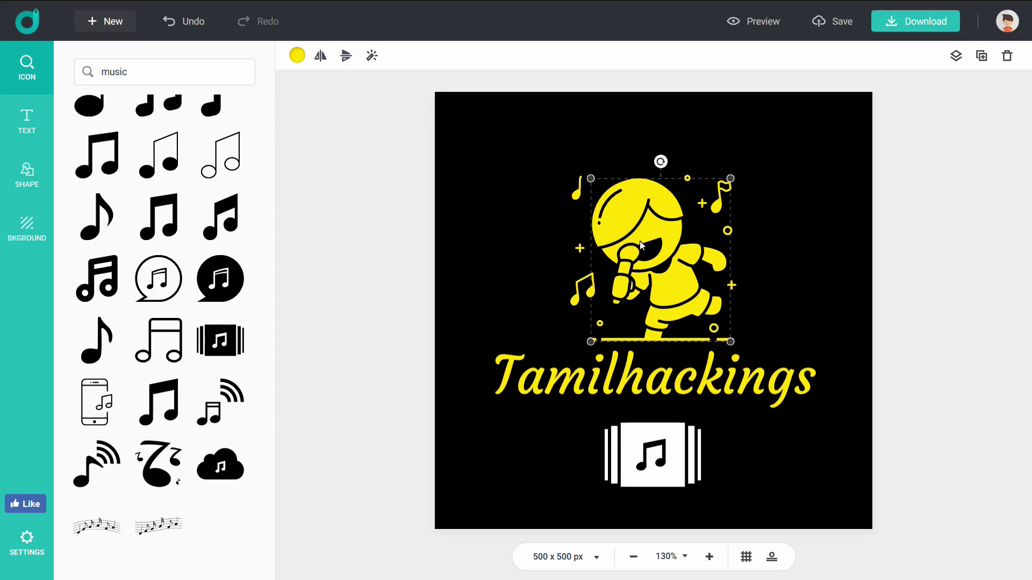
# Recolour the singer pink with orange notes and sparkles
pyautogui.click(298, 56)
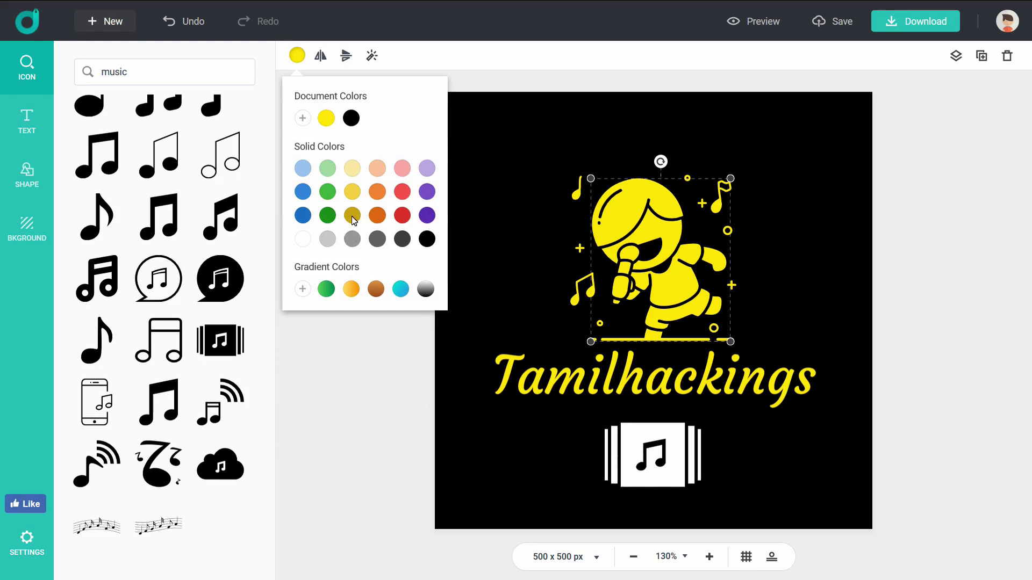
pyautogui.click(402, 192)
pyautogui.click(887, 346)
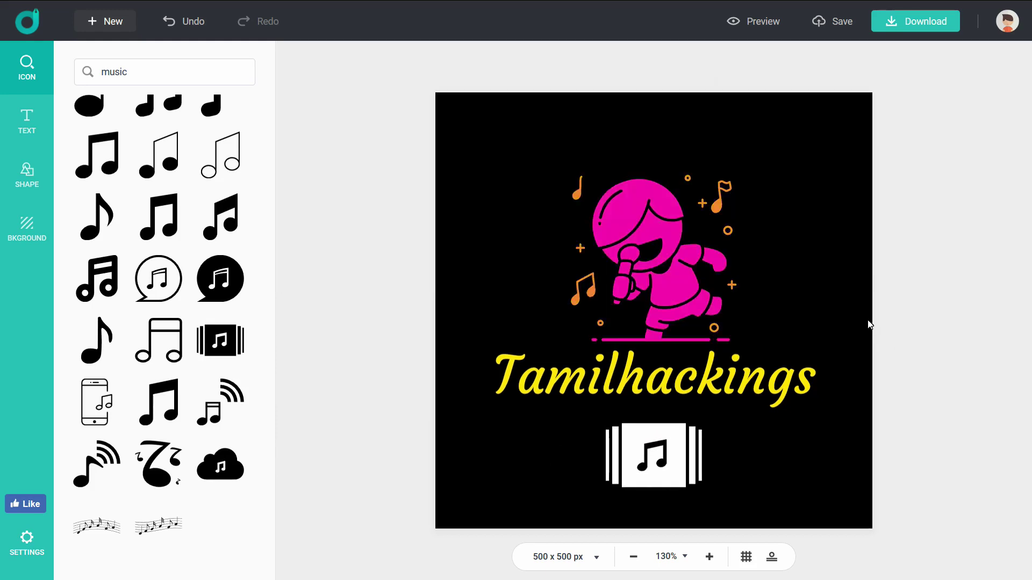
# Delete the film-strip music icon below the text
pyautogui.click(621, 463)
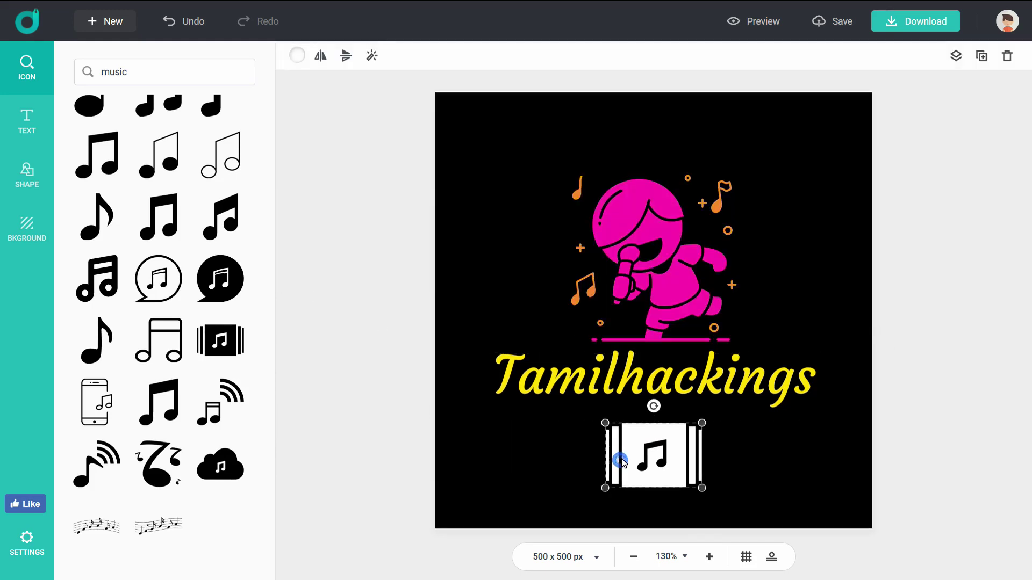
pyautogui.press('Delete')
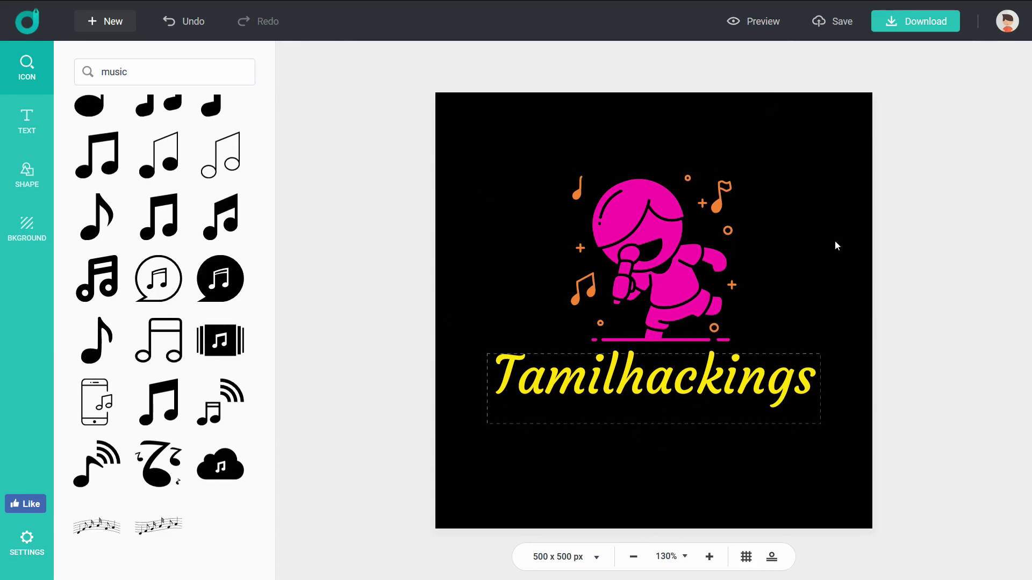
pyautogui.click(22, 183)
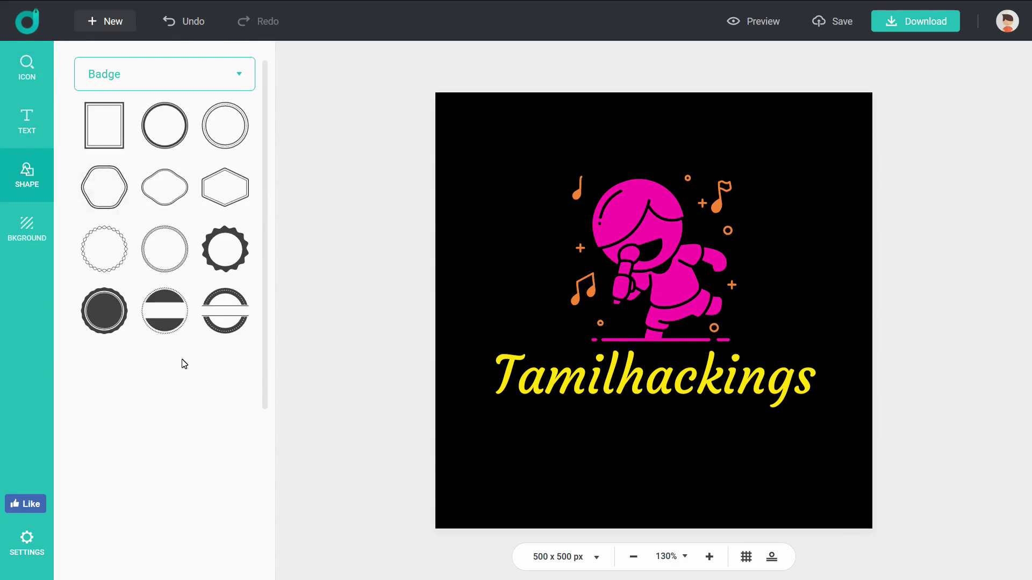
pyautogui.moveTo(172, 364); pyautogui.dragTo(158, 333)
pyautogui.scroll(-5, 188, 263)
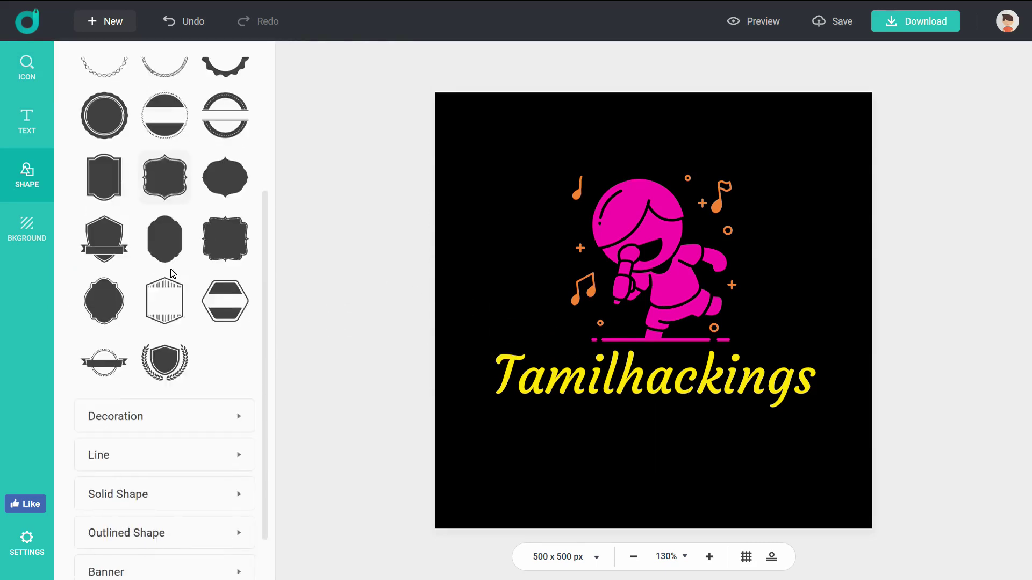
pyautogui.moveTo(210, 256); pyautogui.dragTo(673, 407)
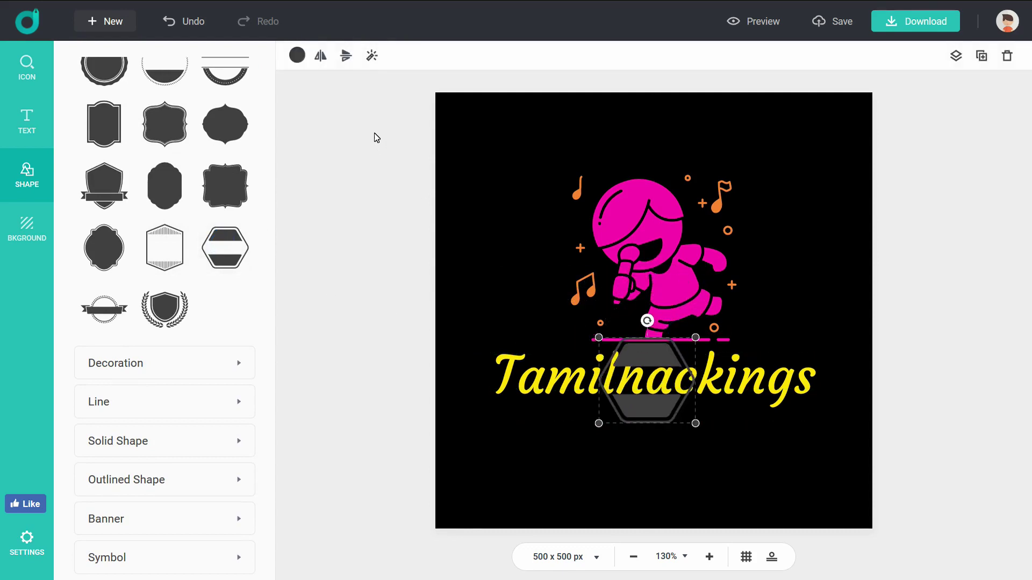
pyautogui.press('Delete')
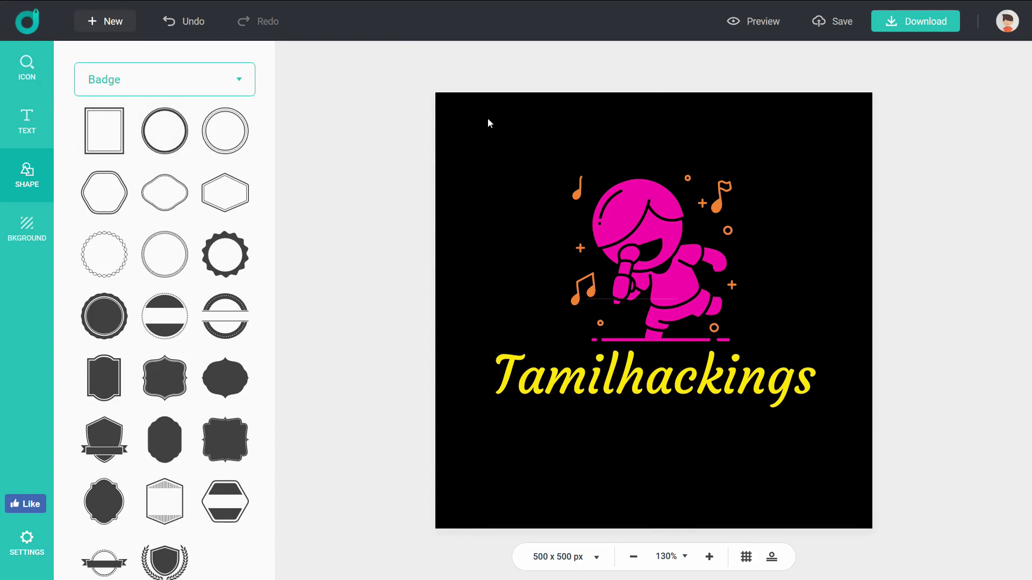
# Save the Tamilhackings logo and go to My Logos, which lists five saved designs
pyautogui.click(830, 28)
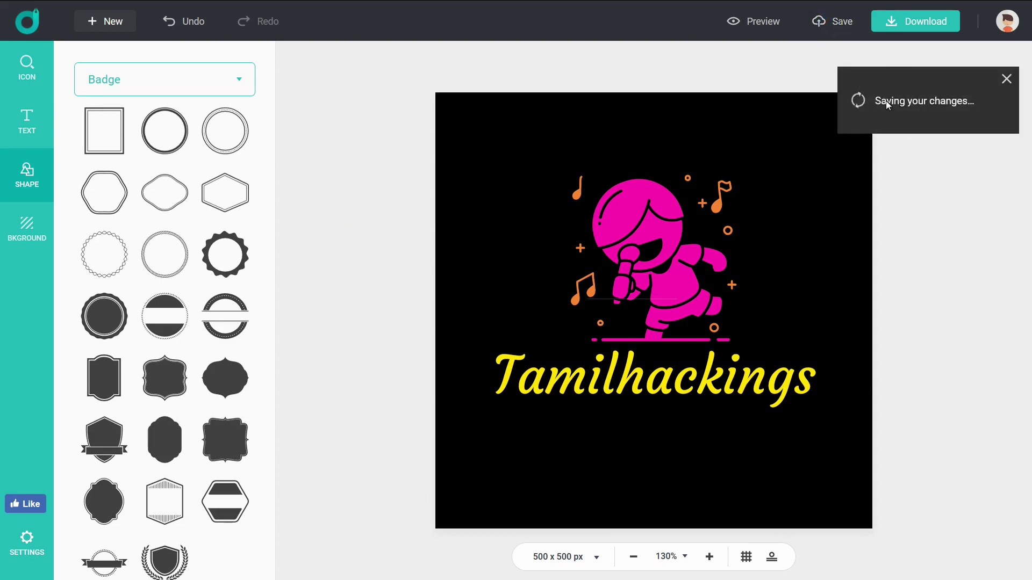
pyautogui.click(1004, 32)
pyautogui.click(1005, 78)
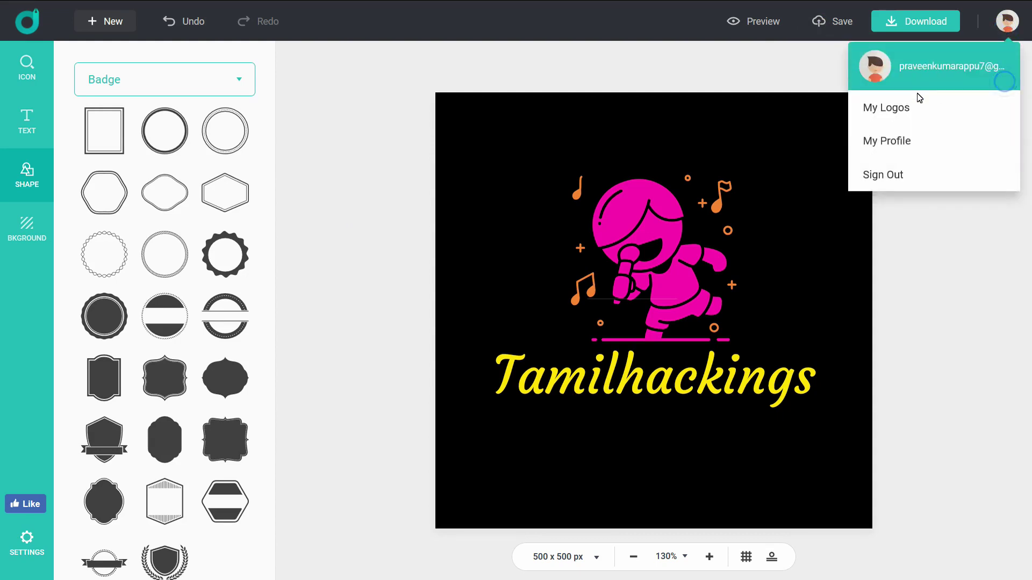
pyautogui.click(897, 106)
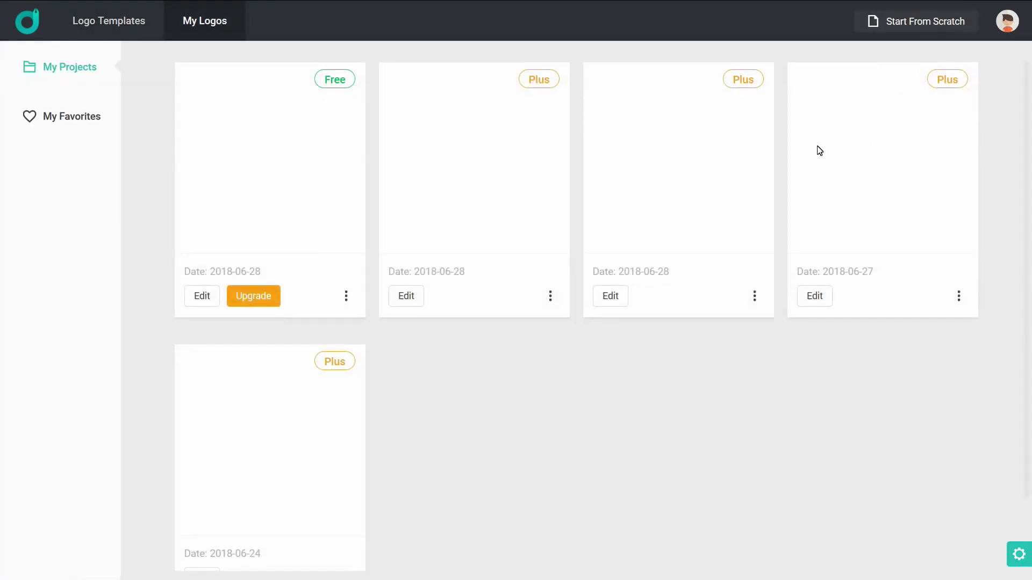